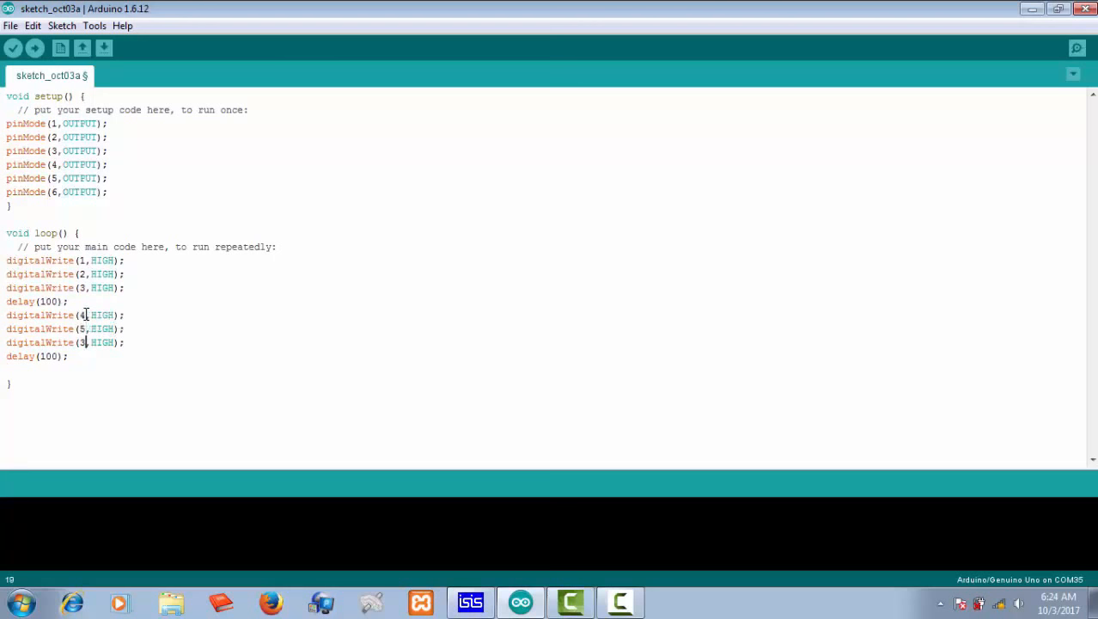
# - Set the last HIGH write to pin 6 and add LOW writes for pins 1, 2 and 3, followed by delay(100)
pyautogui.press('BackSpace')
pyautogui.write('6')
pyautogui.write('digitalWrite(1,HIGH); digitalWrite(2,HIGH); digitalWrite(3,HIGH); delay(100);')
pyautogui.moveTo(114, 371); pyautogui.dragTo(91, 397)
pyautogui.write('LLOW')
pyautogui.click(115, 397)
pyautogui.write('LOW')
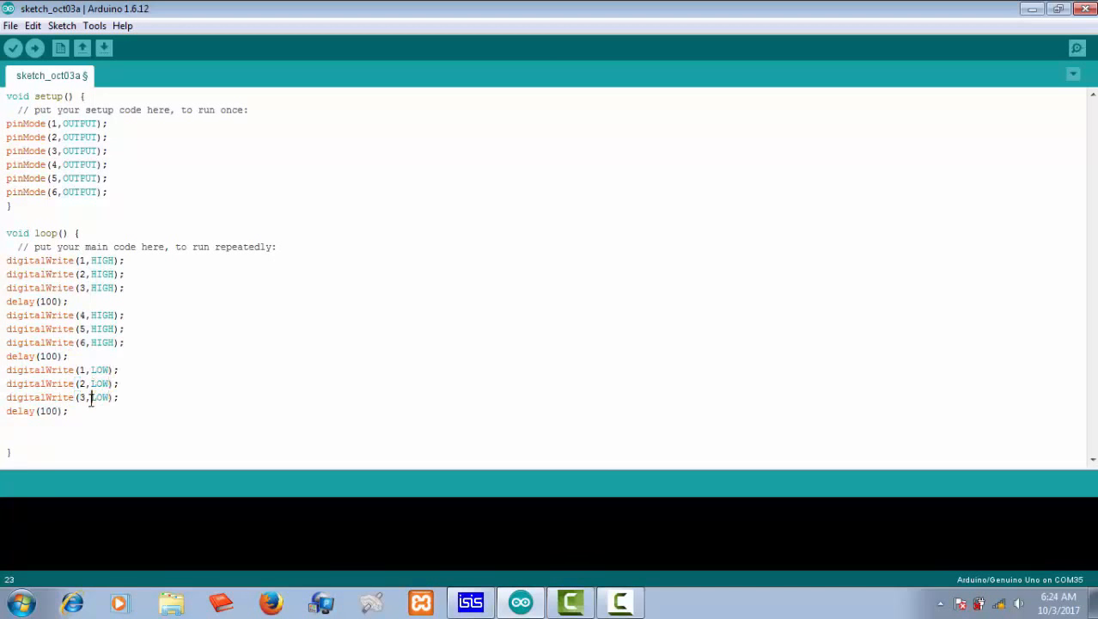
# - Duplicate the LOW block with its delay(100) at the end of the loop, writing to pins 4, 5 and 6
pyautogui.moveTo(84, 414); pyautogui.dragTo(3, 371)
pyautogui.hotkey('ctrl', 'c')
pyautogui.click(23, 423)
pyautogui.hotkey('ctrl', 'v')
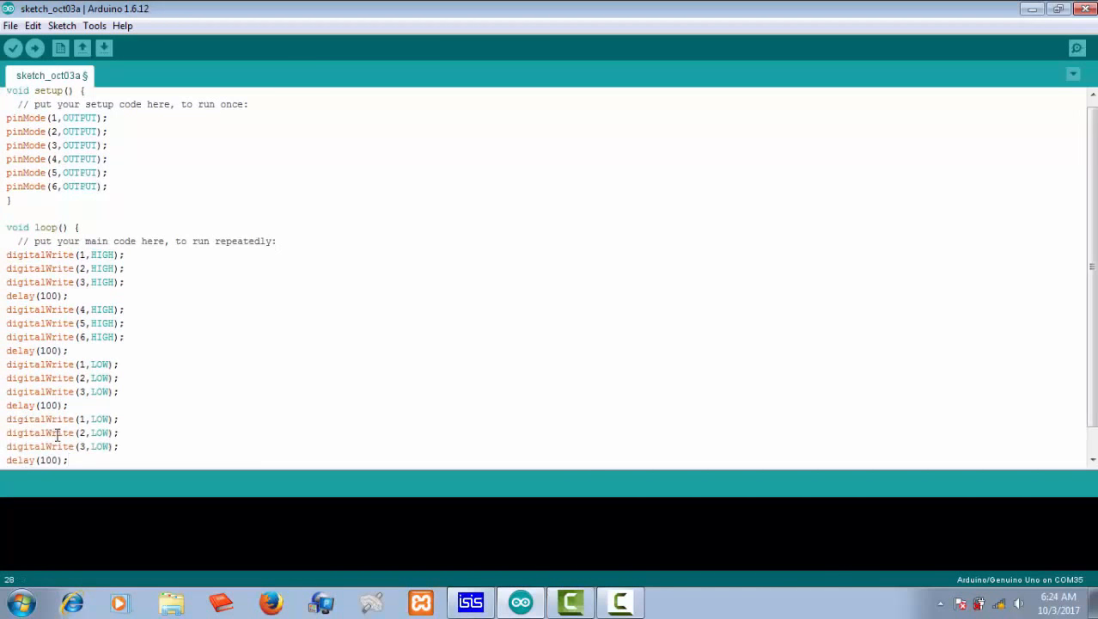
pyautogui.press('Return')
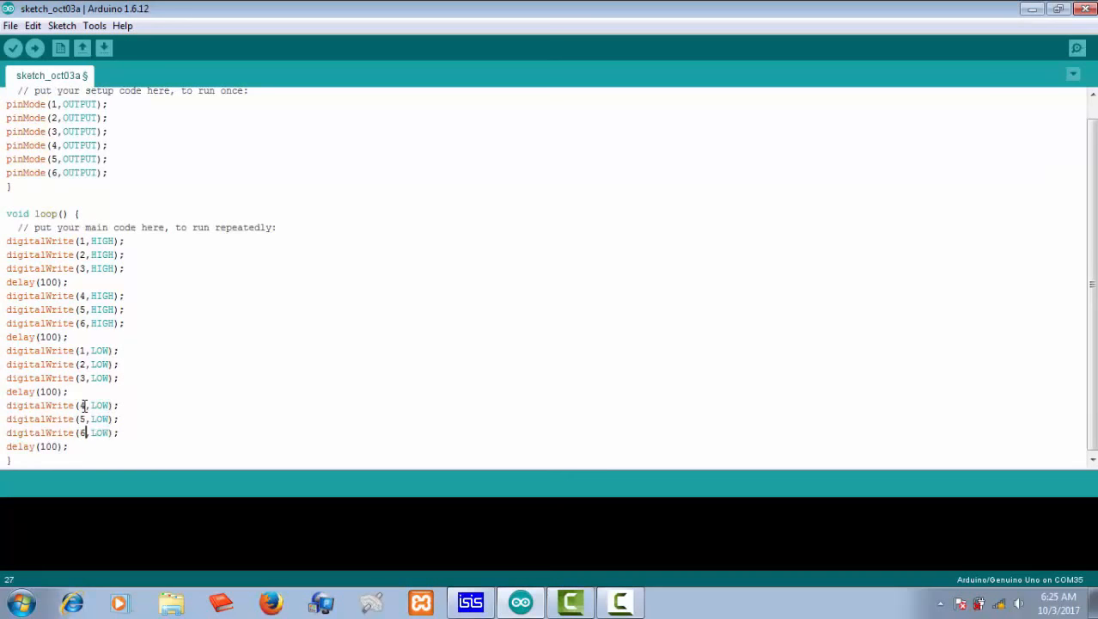
# - Check in the preferences that verbose output is enabled during compilation and upload
pyautogui.click(10, 25)
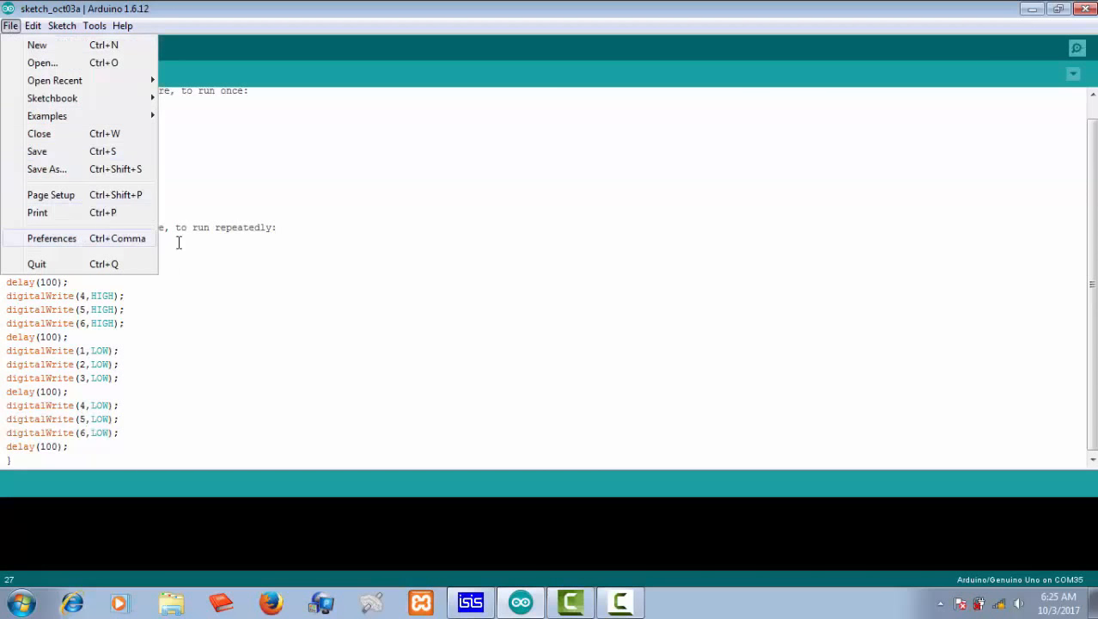
pyautogui.press('Return')
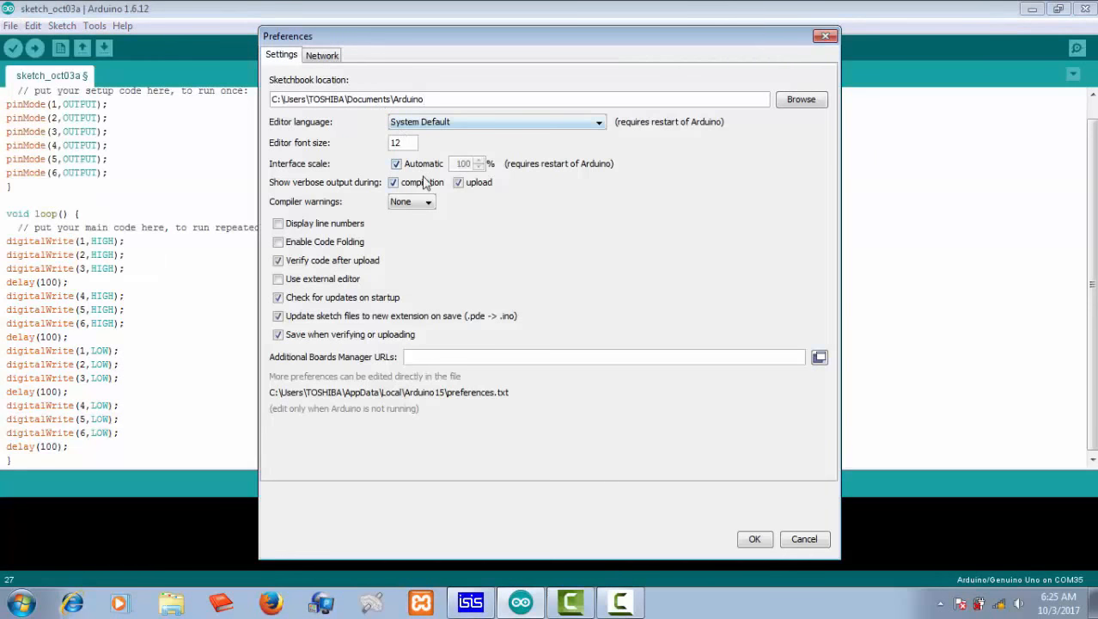
pyautogui.click(755, 539)
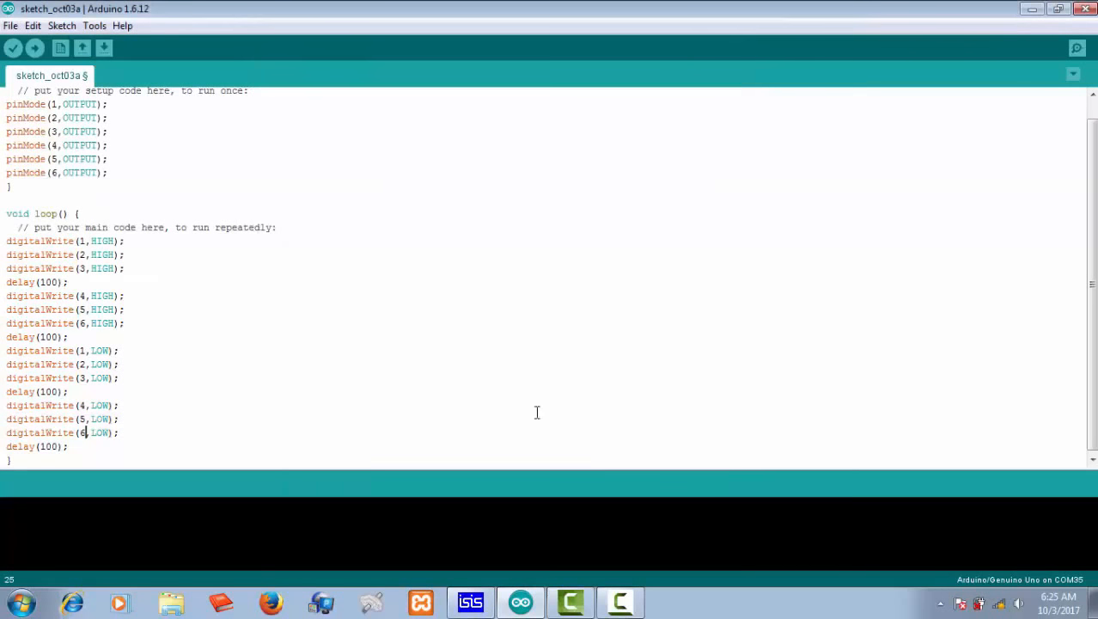
# - Save the sketch as Sirine_Polisi and compile it
pyautogui.moveTo(471, 595)
pyautogui.hotkey('ctrl', 's')
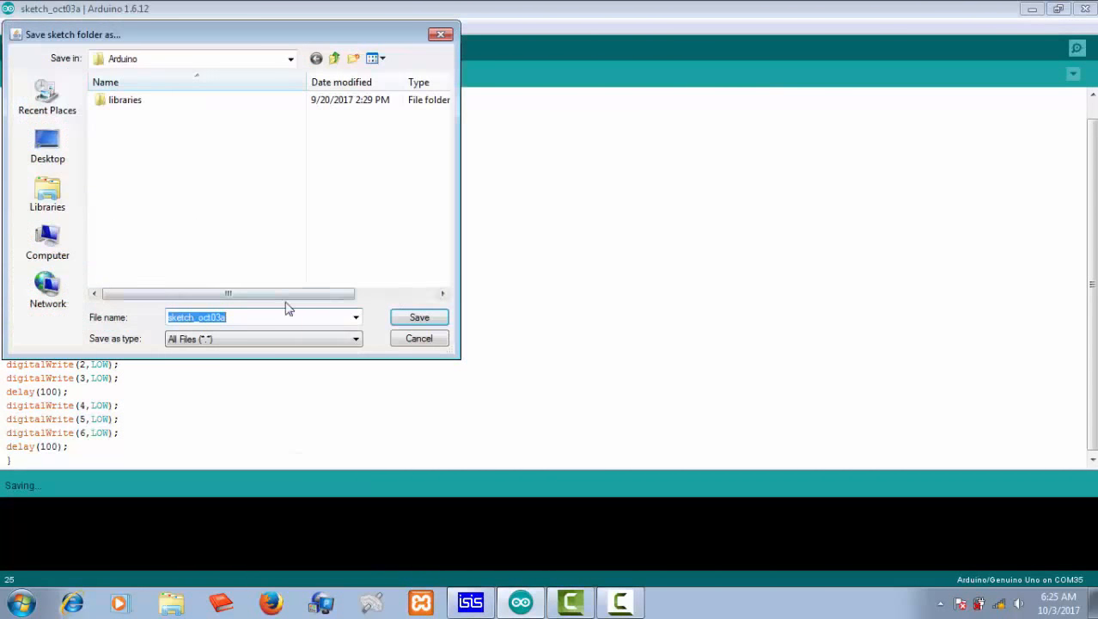
pyautogui.write('sIRl')
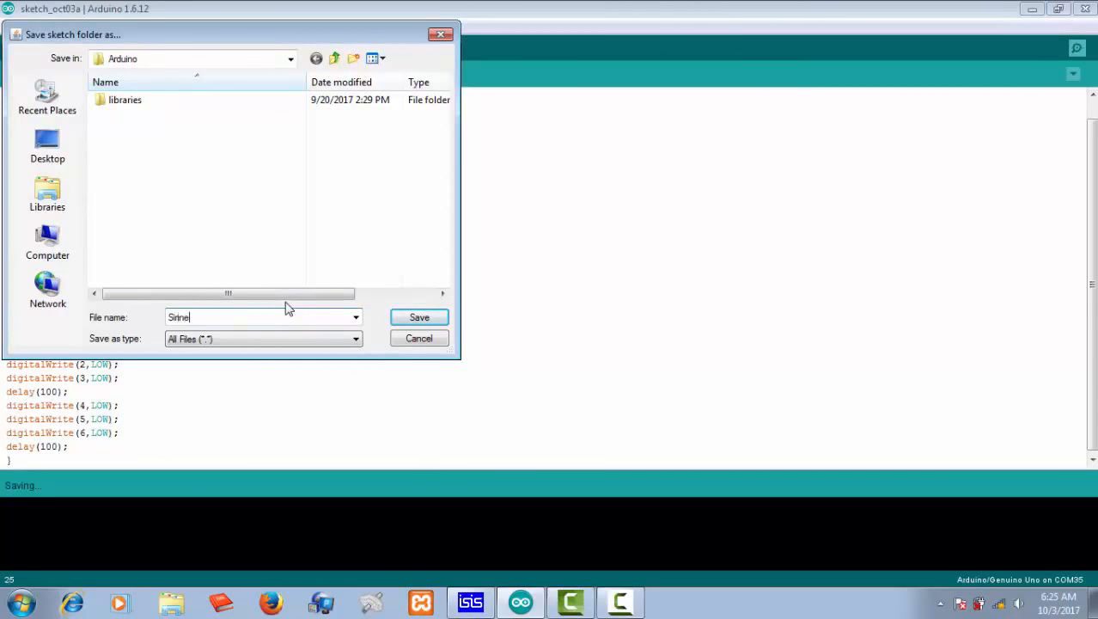
pyautogui.click(420, 317)
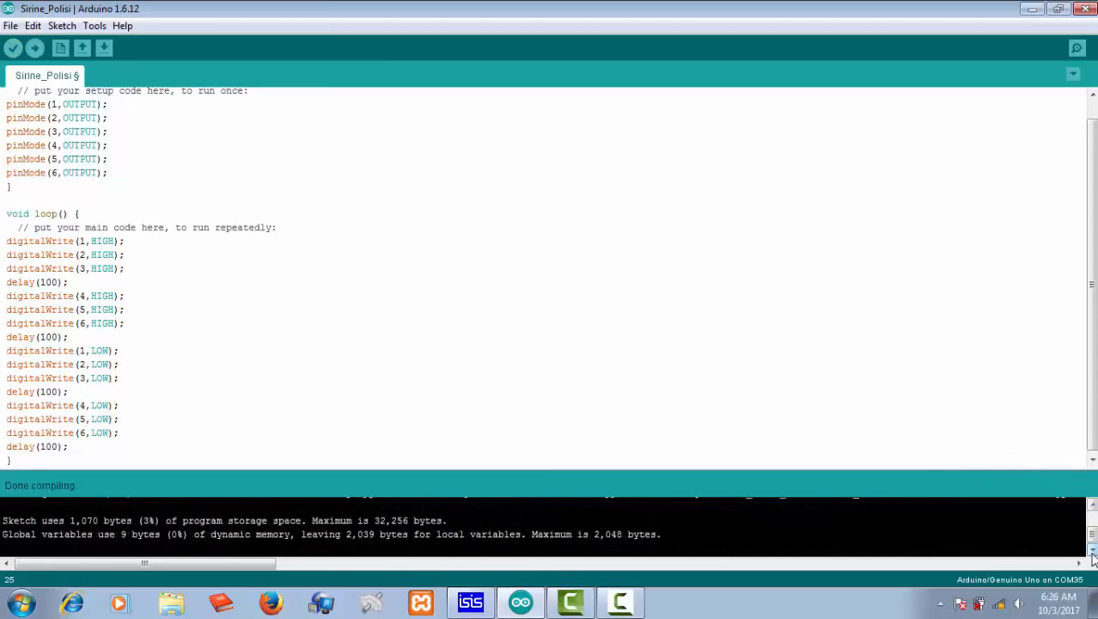
# - Copy the path of the compiled Sirine_Polisi.ino.hex file from the compiler output
pyautogui.scroll(2, 494, 533)
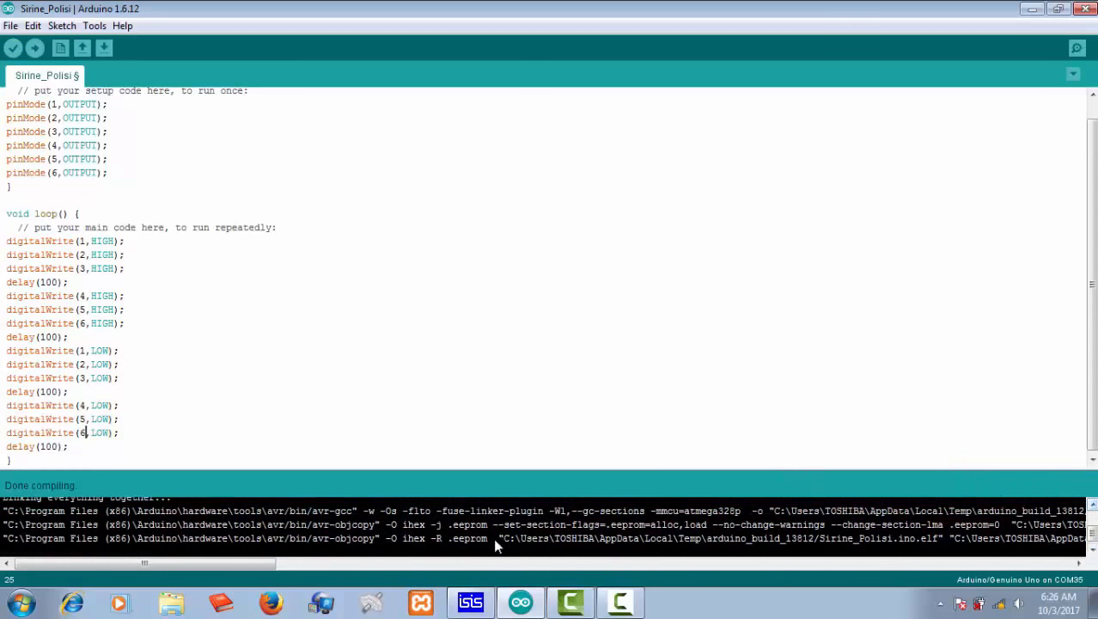
pyautogui.moveTo(228, 562); pyautogui.dragTo(343, 563)
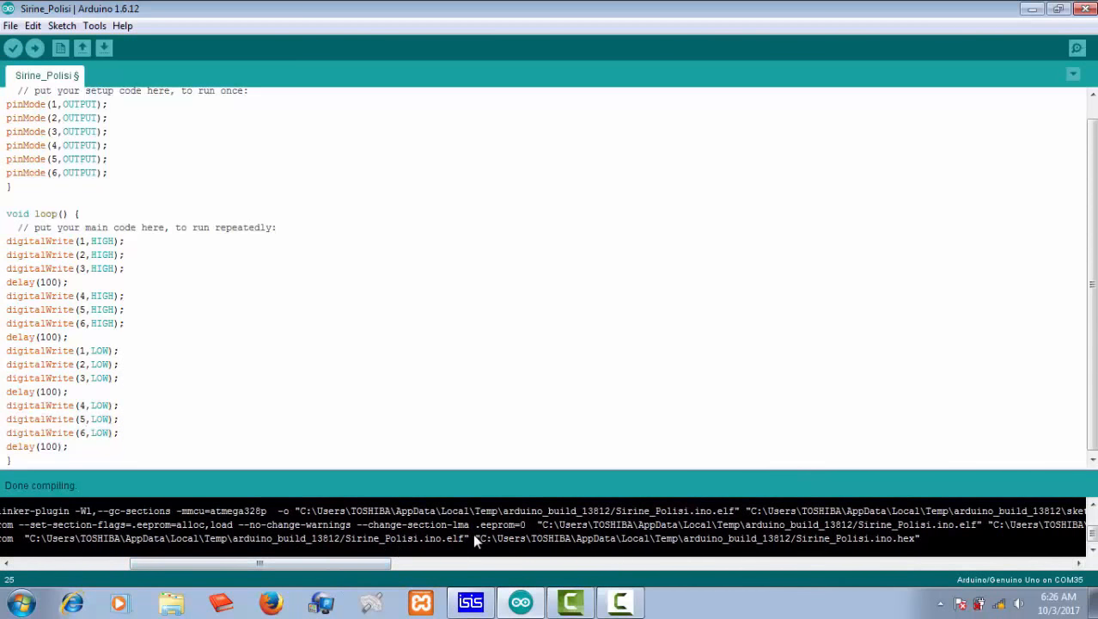
pyautogui.moveTo(475, 538); pyautogui.dragTo(917, 539)
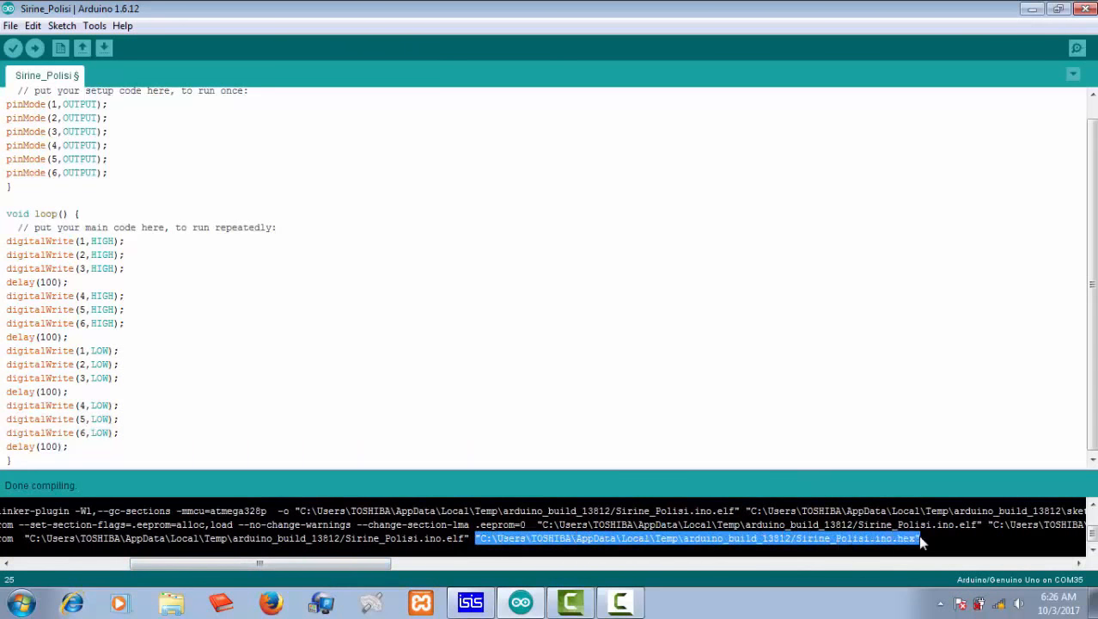
# - Switch to Proteus ISIS, find the ARDUINO UNO R3 with the keyword "arduino" and place it in the left half of the sheet
pyautogui.click(470, 601)
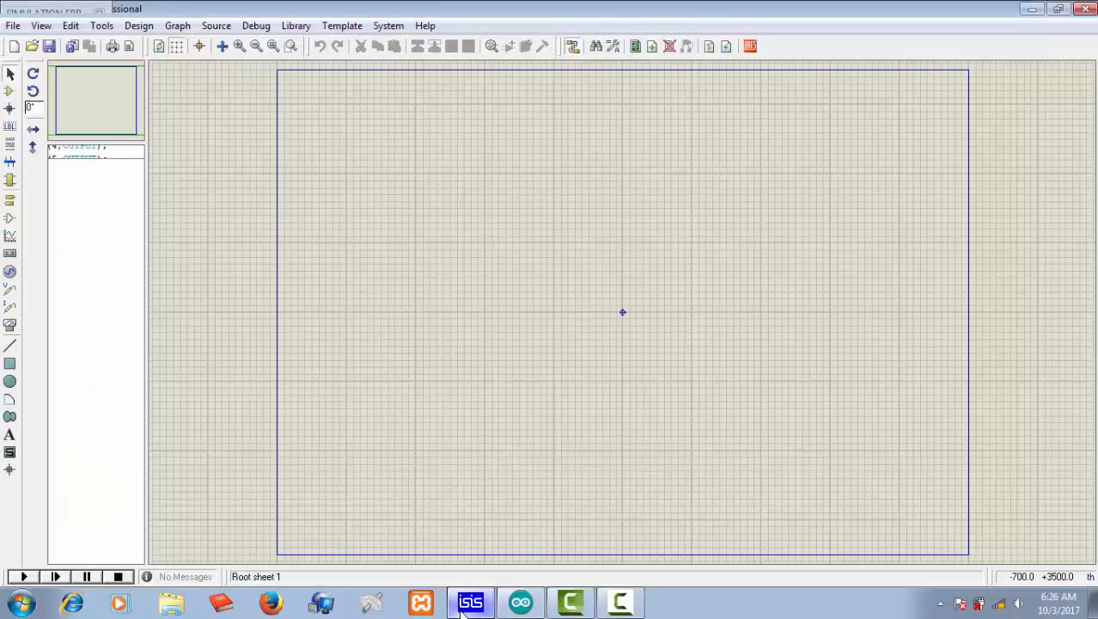
pyautogui.click(54, 152)
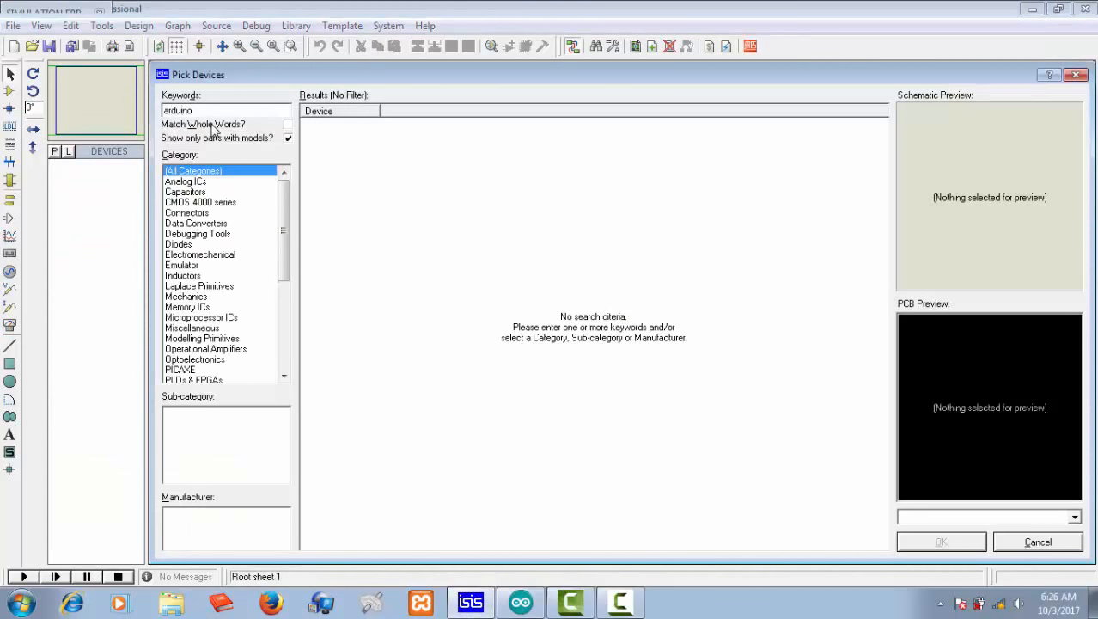
pyautogui.write('arduino')
pyautogui.click(331, 148)
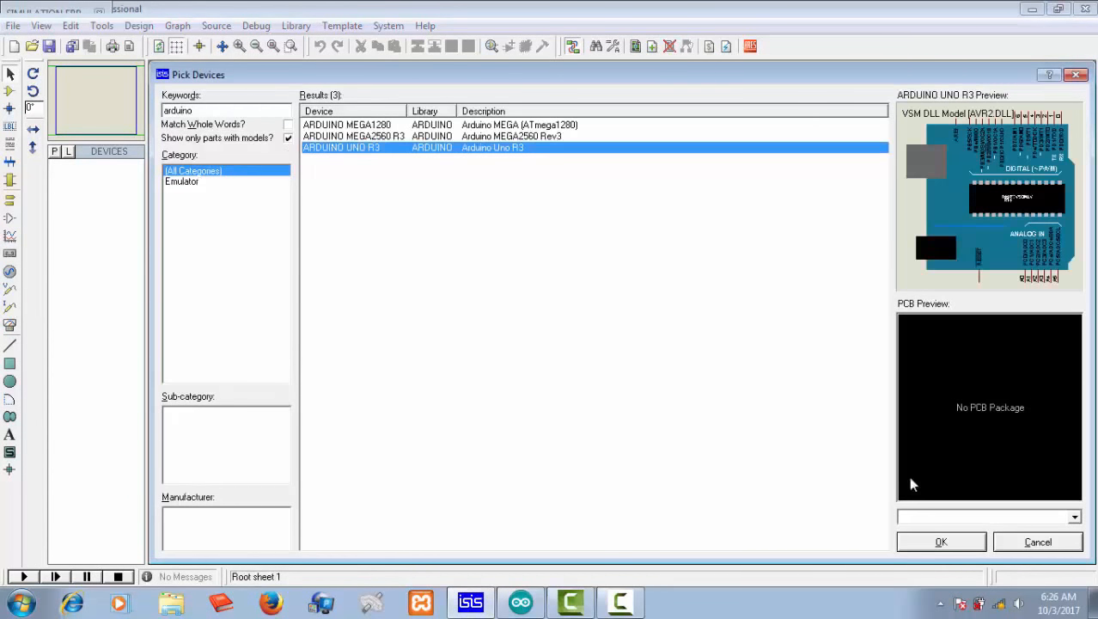
pyautogui.click(940, 542)
pyautogui.click(413, 275)
pyautogui.click(404, 287)
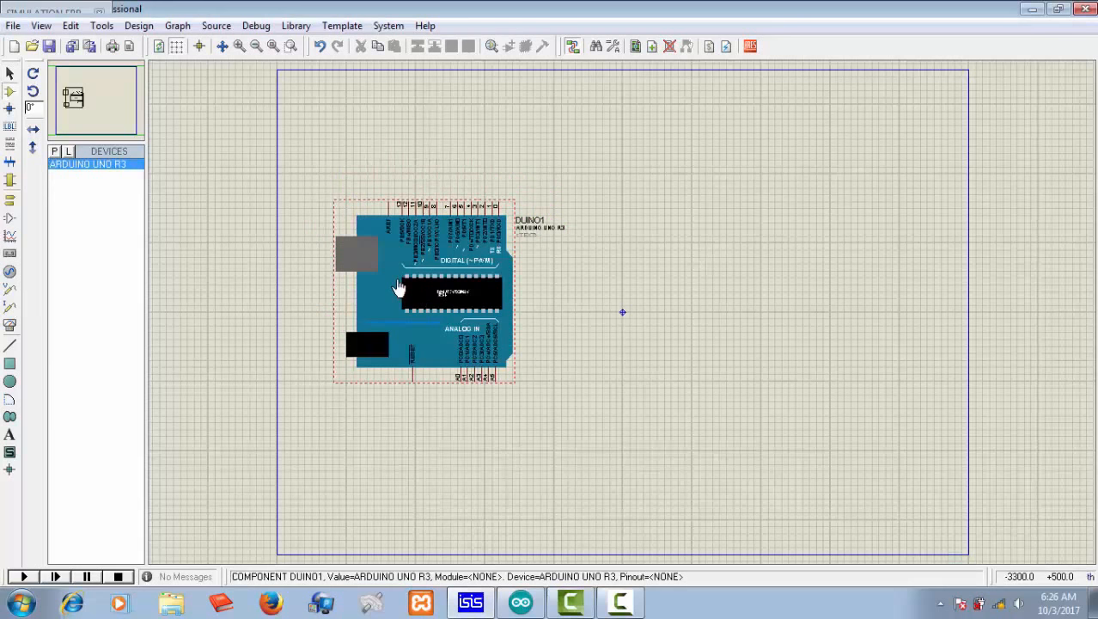
# - Set the Arduino board's program file to the copied Sirine_Polisi.ino.hex path
pyautogui.doubleClick(398, 286)
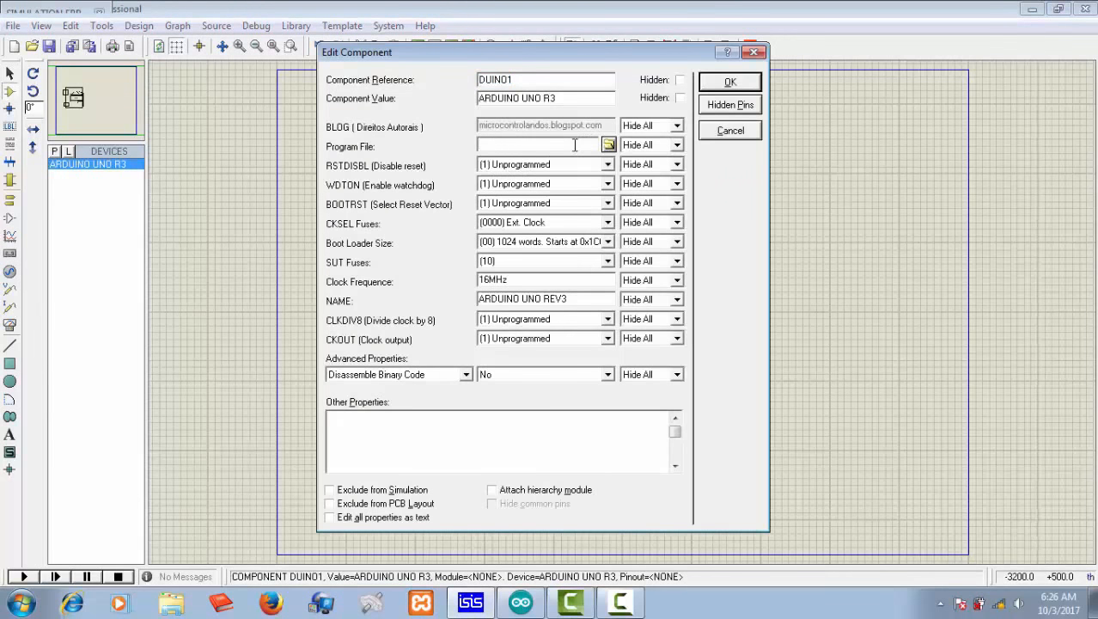
pyautogui.hotkey('ctrl', 'v')
pyautogui.click(722, 84)
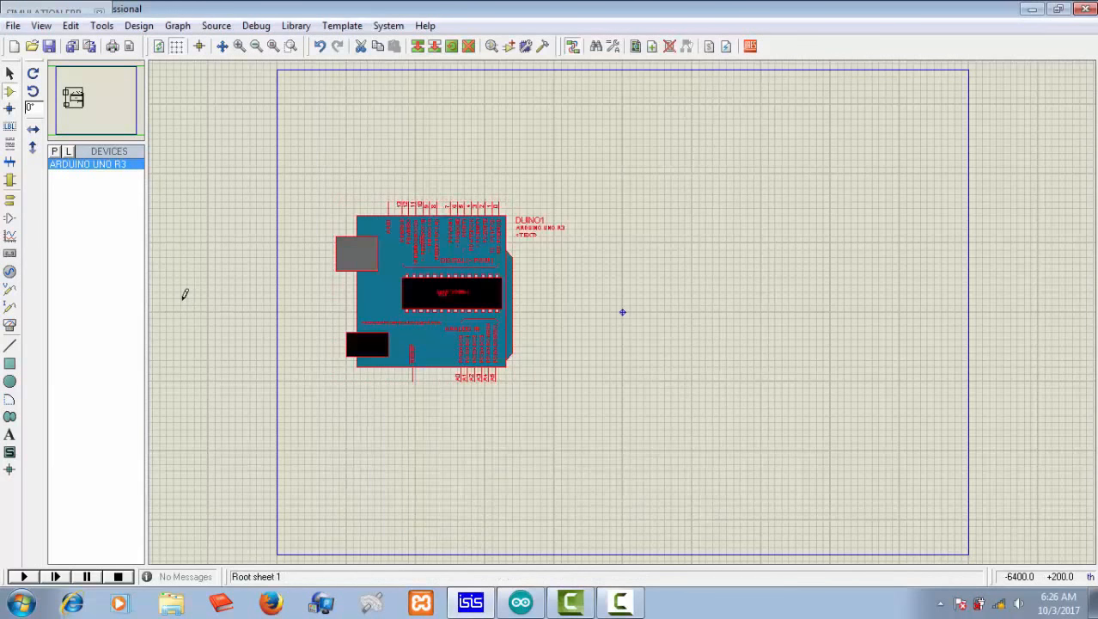
# - Find the active LED-RED model in the device library and place one to the right of the Arduino board
pyautogui.click(53, 153)
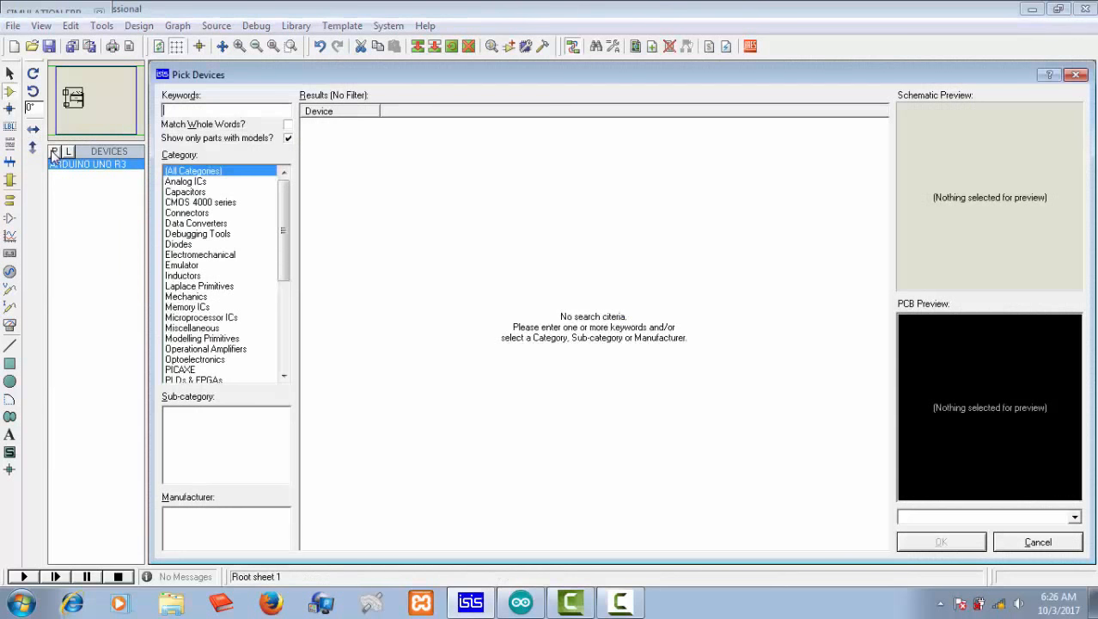
pyautogui.write('LED')
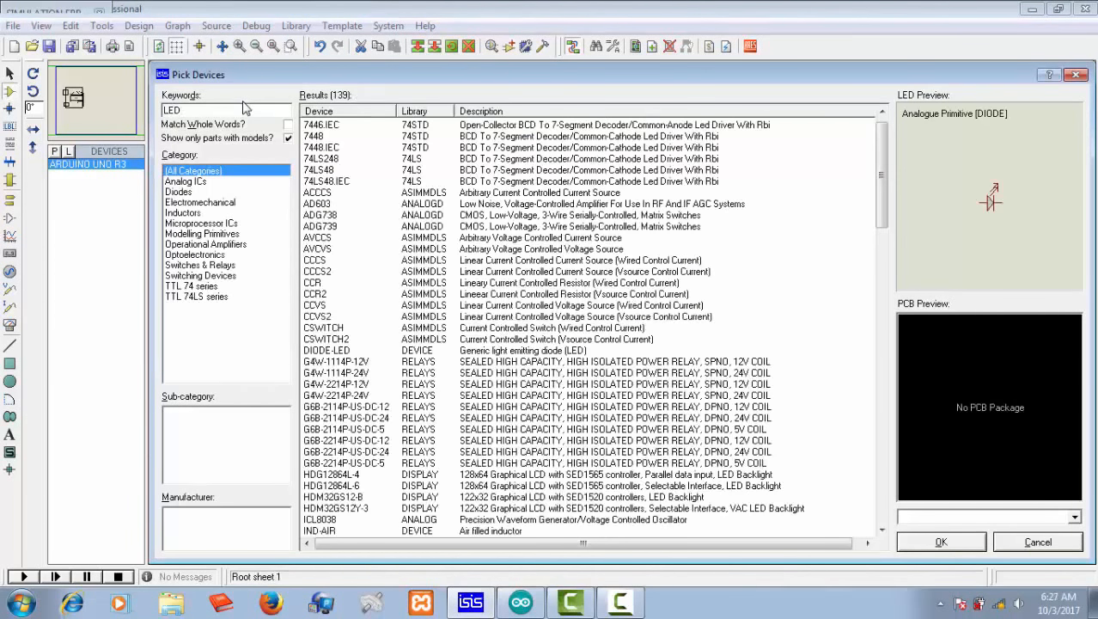
pyautogui.write(' acti')
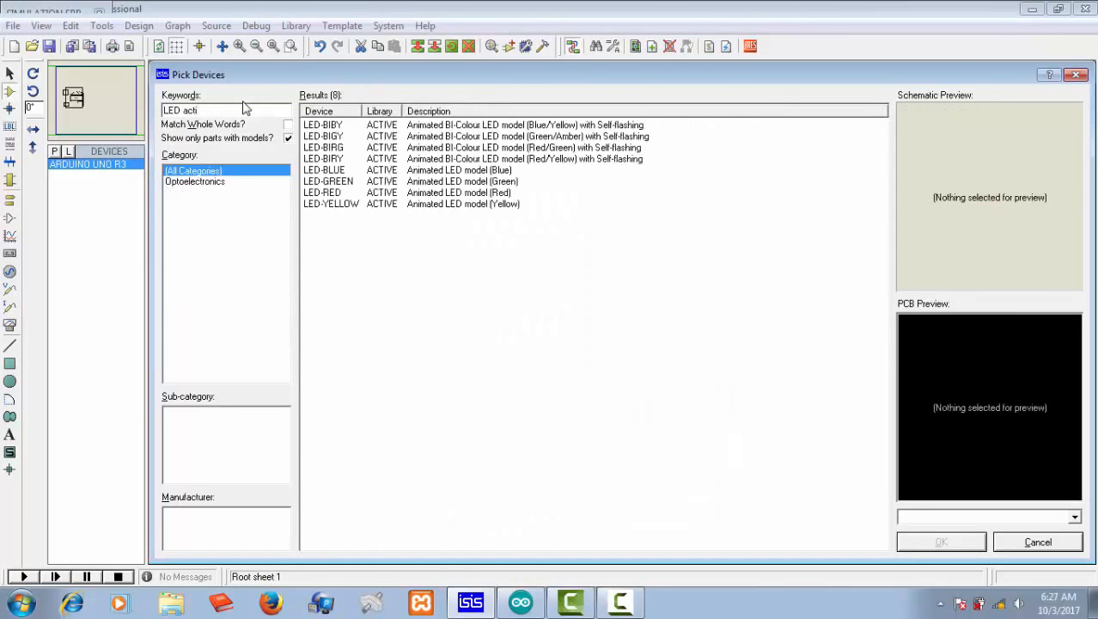
pyautogui.click(413, 192)
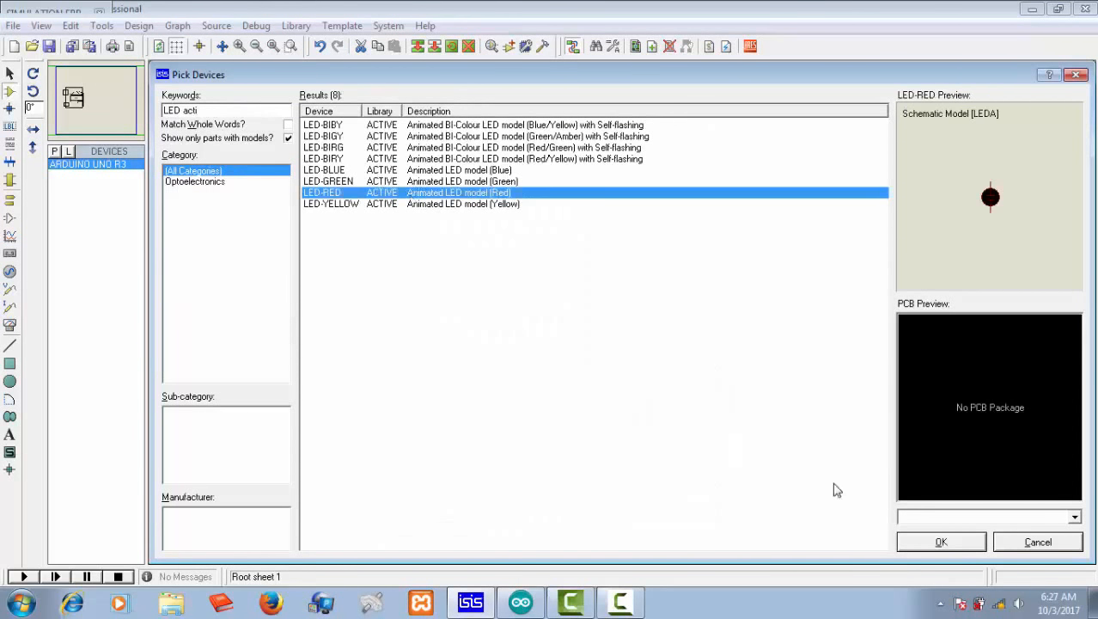
pyautogui.click(924, 543)
pyautogui.click(629, 280)
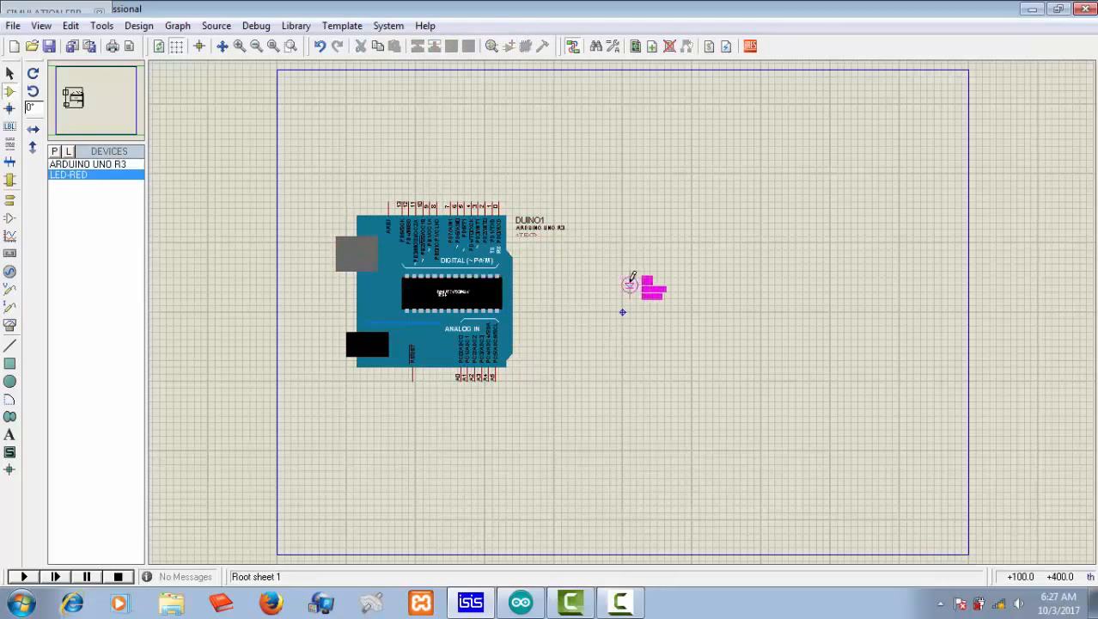
pyautogui.click(650, 306)
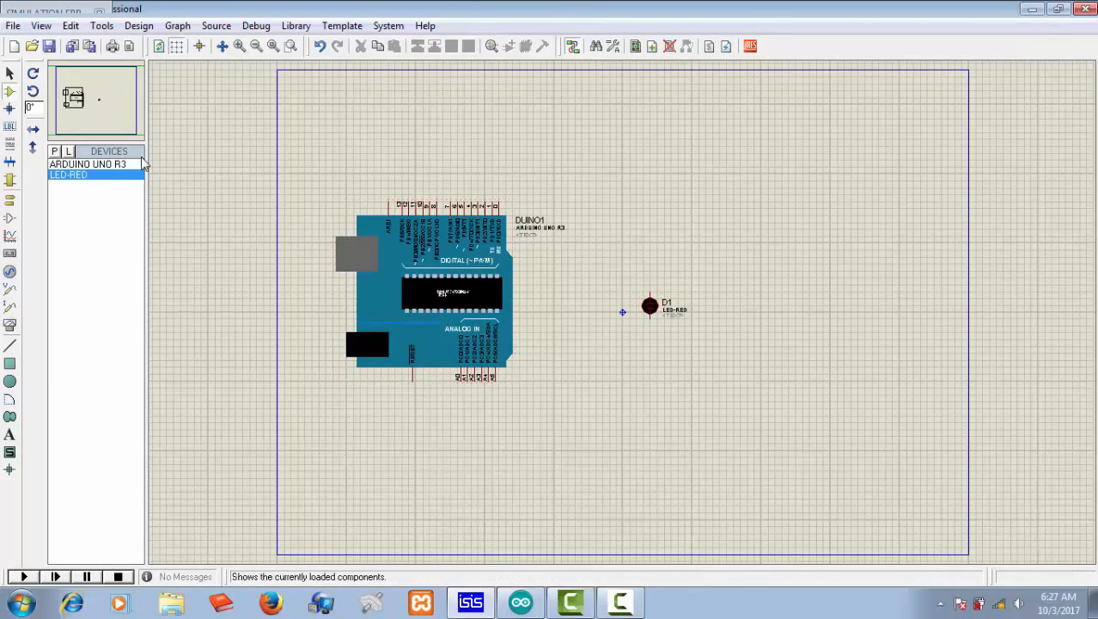
# - Find the active LED-BLUE model in the device library and place one level with the red LED, farther right
pyautogui.click(54, 152)
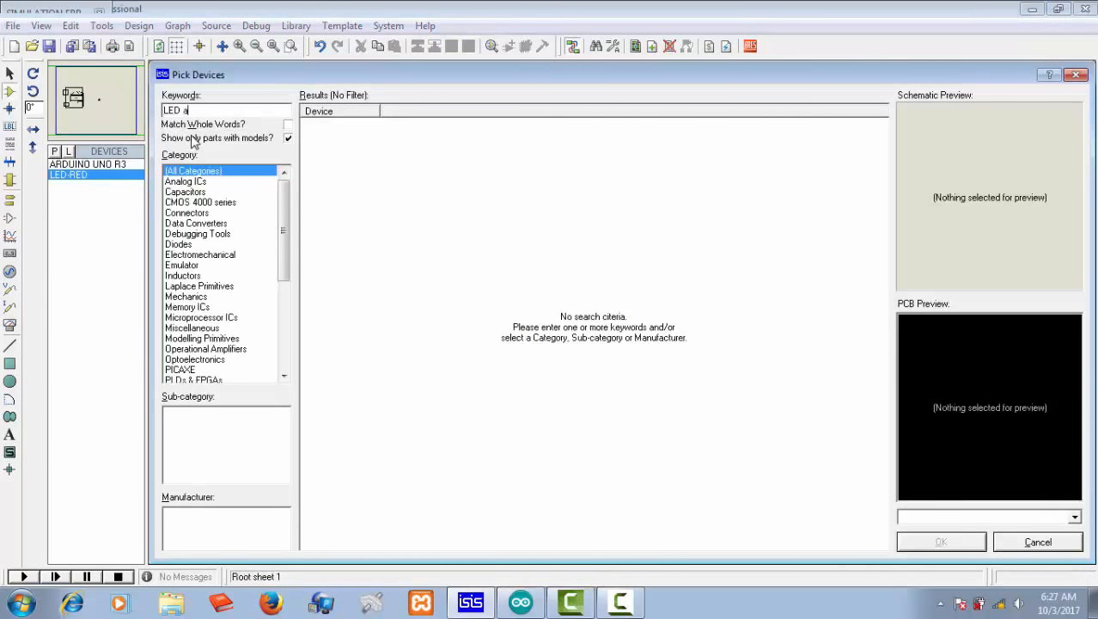
pyautogui.write('LED activ')
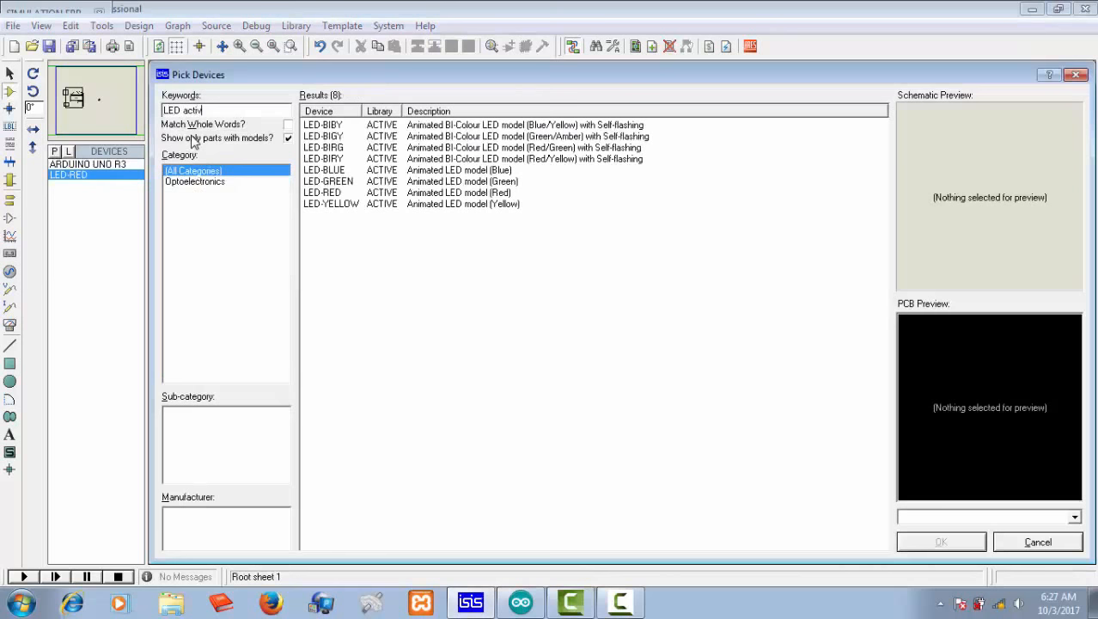
pyautogui.click(395, 171)
pyautogui.click(926, 549)
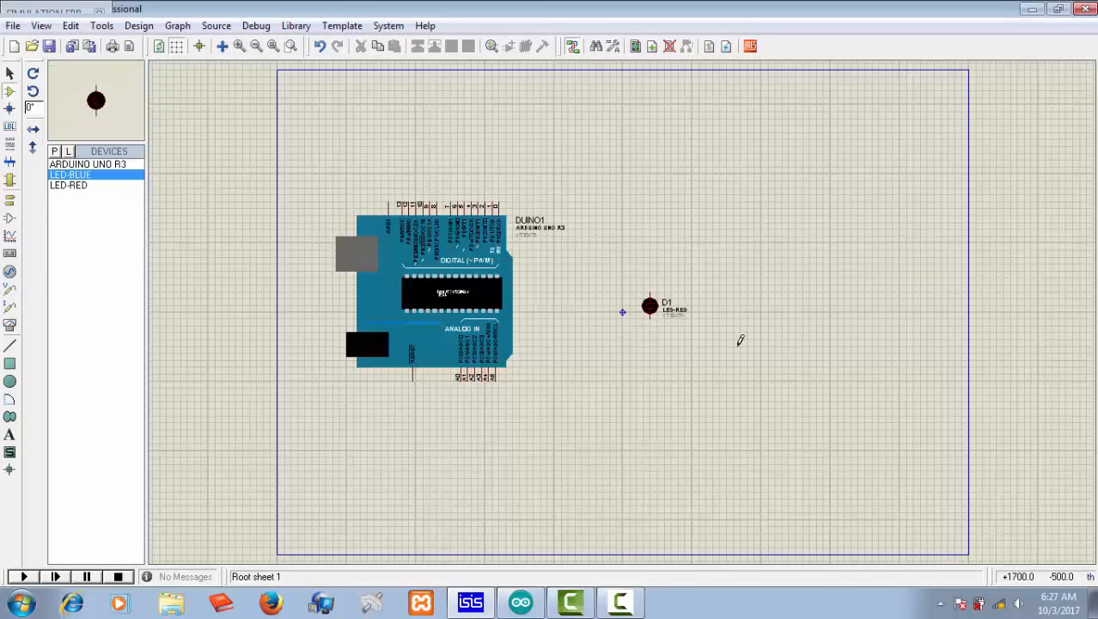
pyautogui.click(833, 302)
pyautogui.click(837, 306)
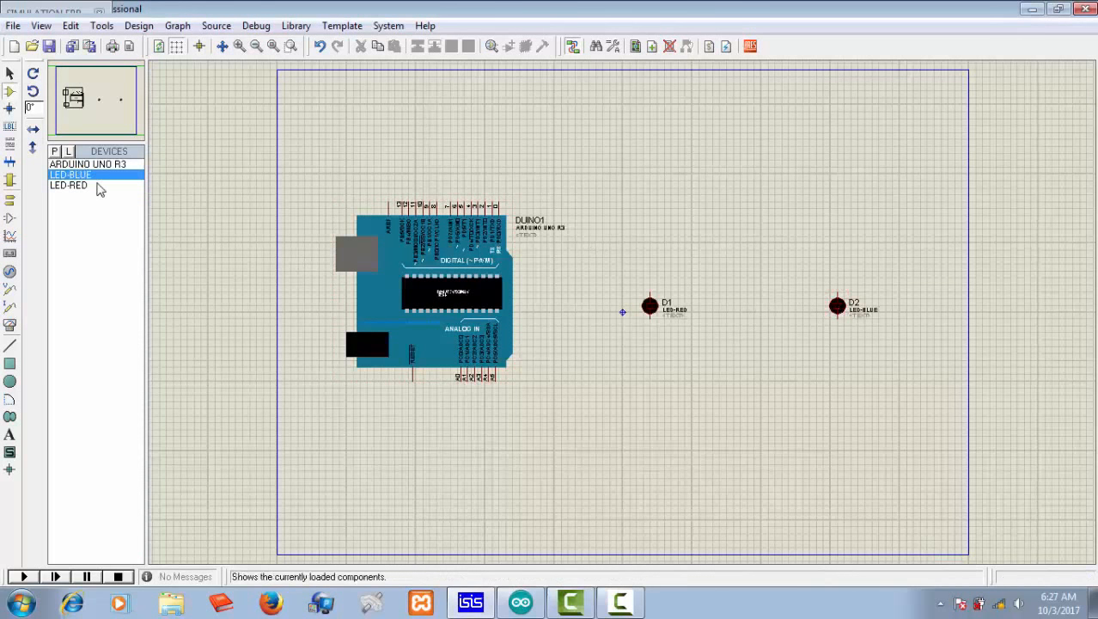
# - Place two more LED-RED components in the row between the first red LED and the blue LED
pyautogui.click(77, 186)
pyautogui.click(736, 306)
pyautogui.click(719, 305)
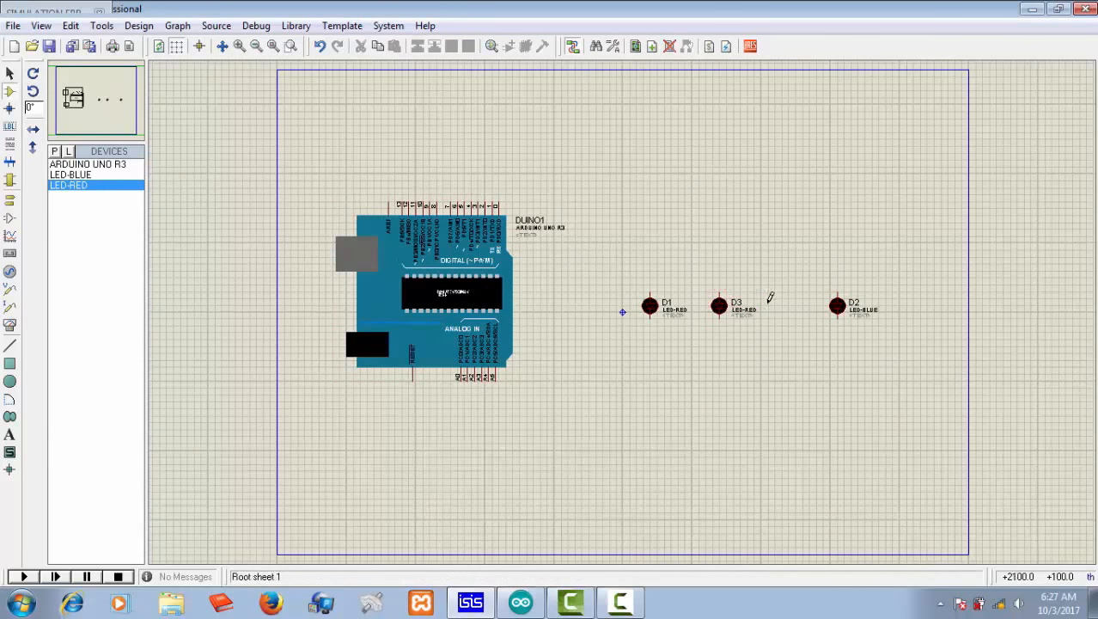
pyautogui.click(773, 302)
pyautogui.click(774, 307)
# - Place two more LED-BLUE components in the row to the right of the first blue LED
pyautogui.click(123, 177)
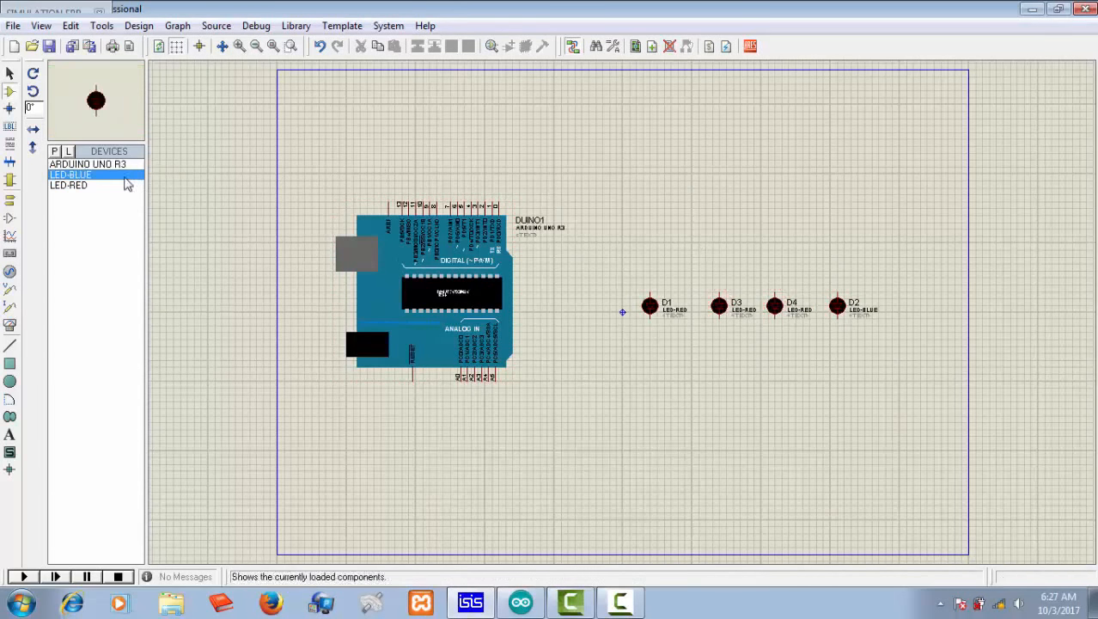
pyautogui.click(890, 304)
pyautogui.click(887, 307)
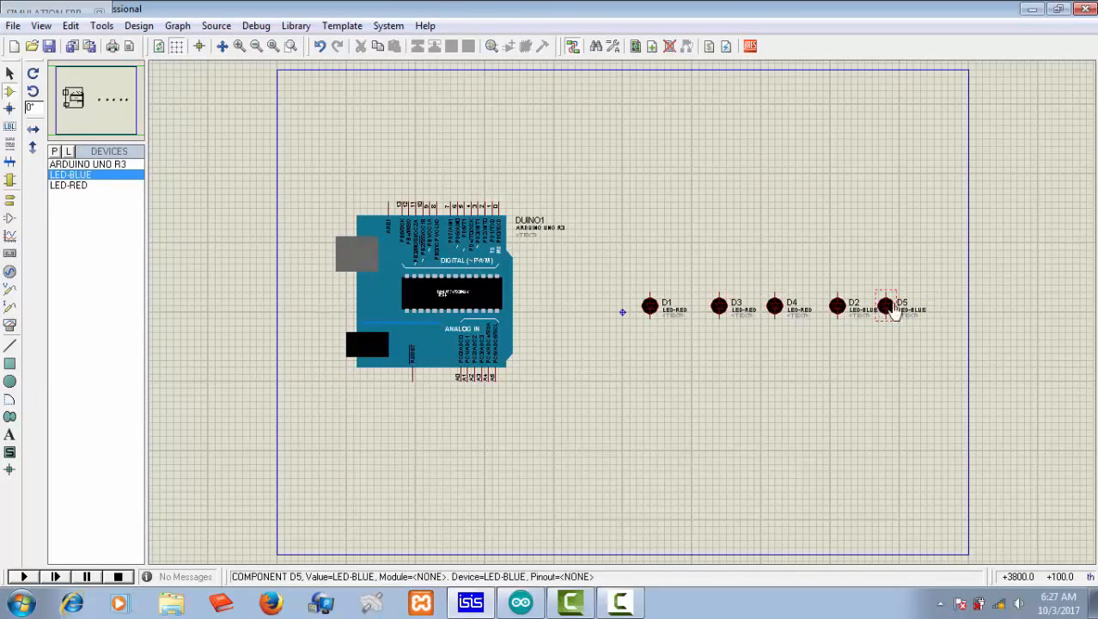
pyautogui.click(941, 307)
pyautogui.click(935, 307)
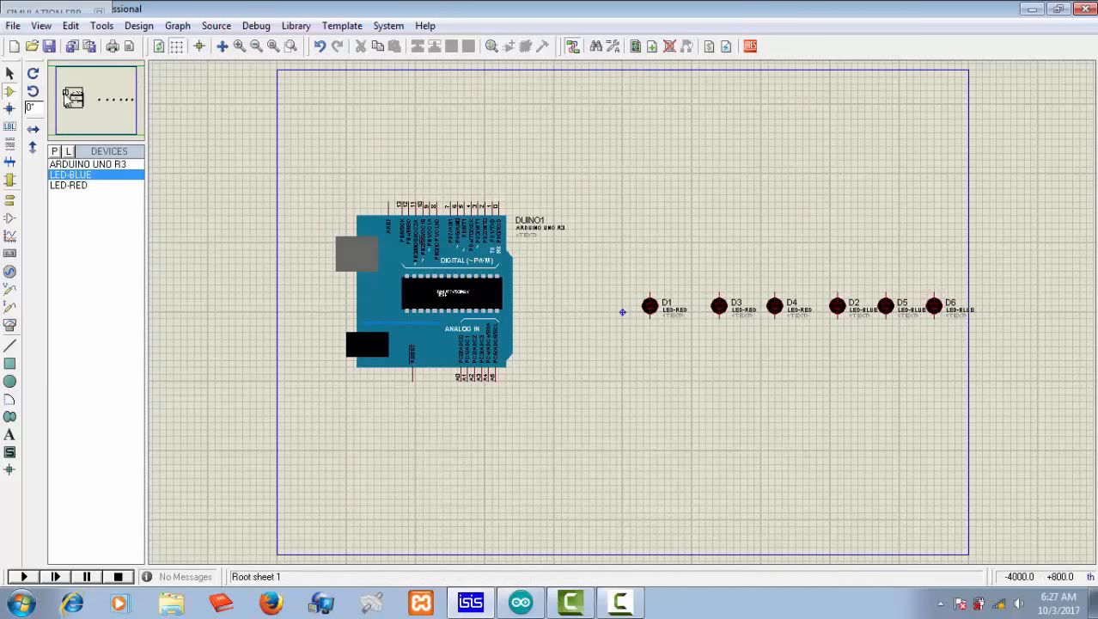
# - Move the three red LEDs together slightly left, away from the blue LEDs
pyautogui.moveTo(616, 258); pyautogui.dragTo(803, 360)
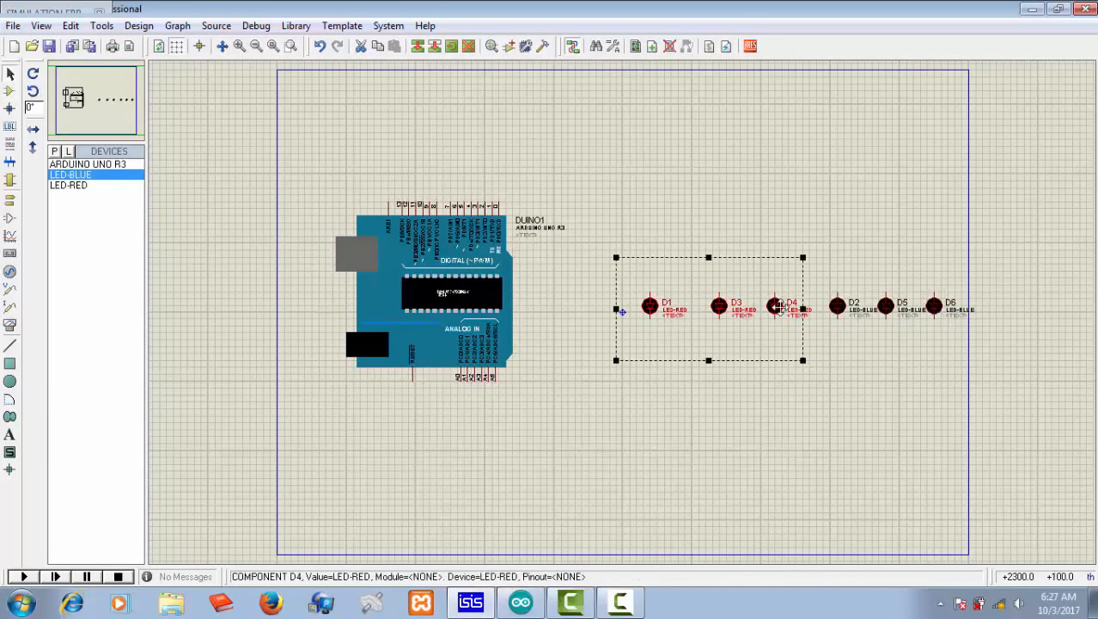
pyautogui.moveTo(776, 307); pyautogui.dragTo(756, 308)
pyautogui.click(784, 422)
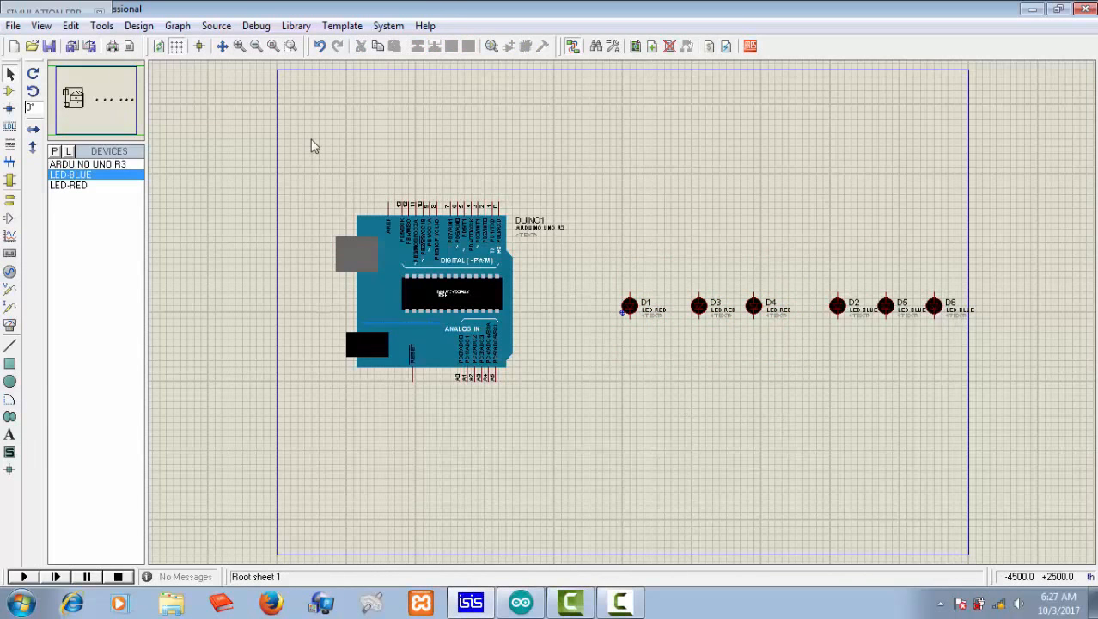
# - Search the device library for "Resistor 220 ohm"
pyautogui.click(54, 152)
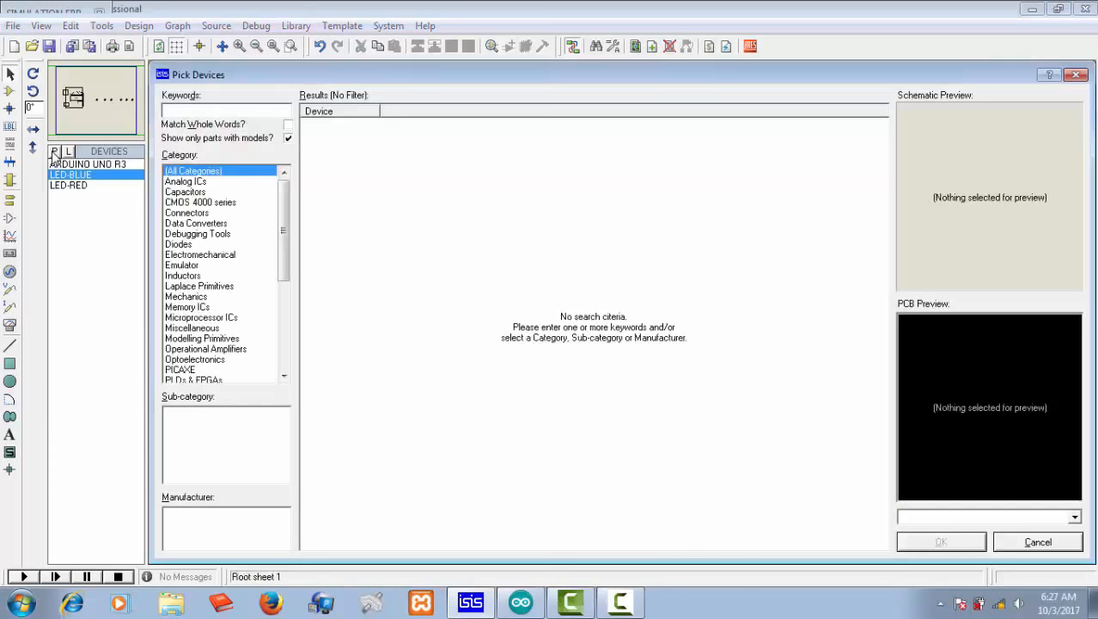
pyautogui.write('Resistor 220')
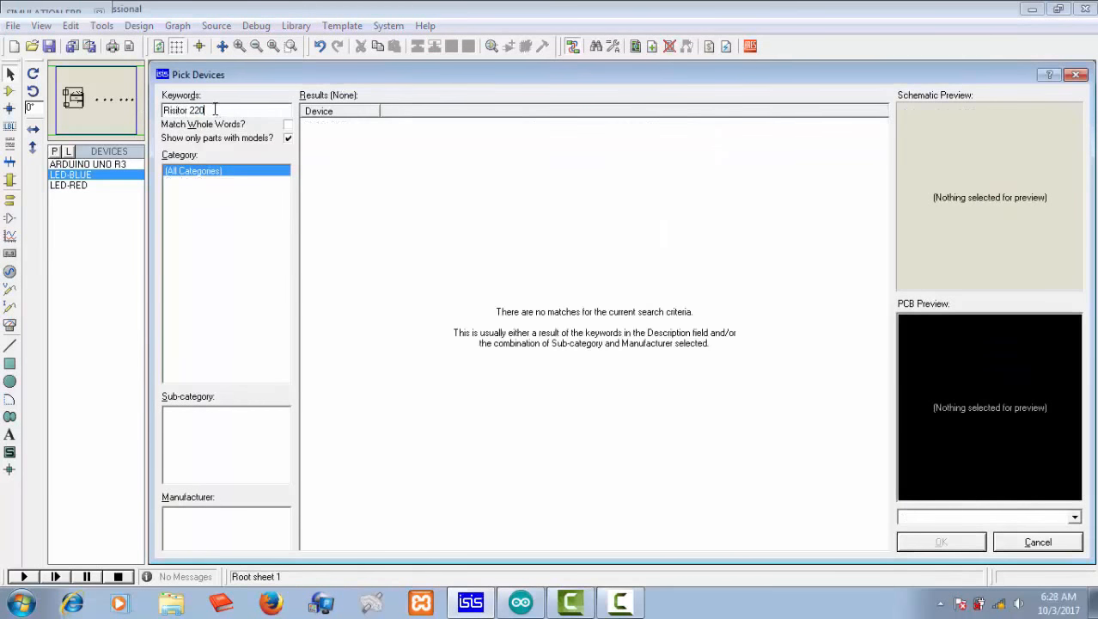
pyautogui.write('Resistor 220 ohm')
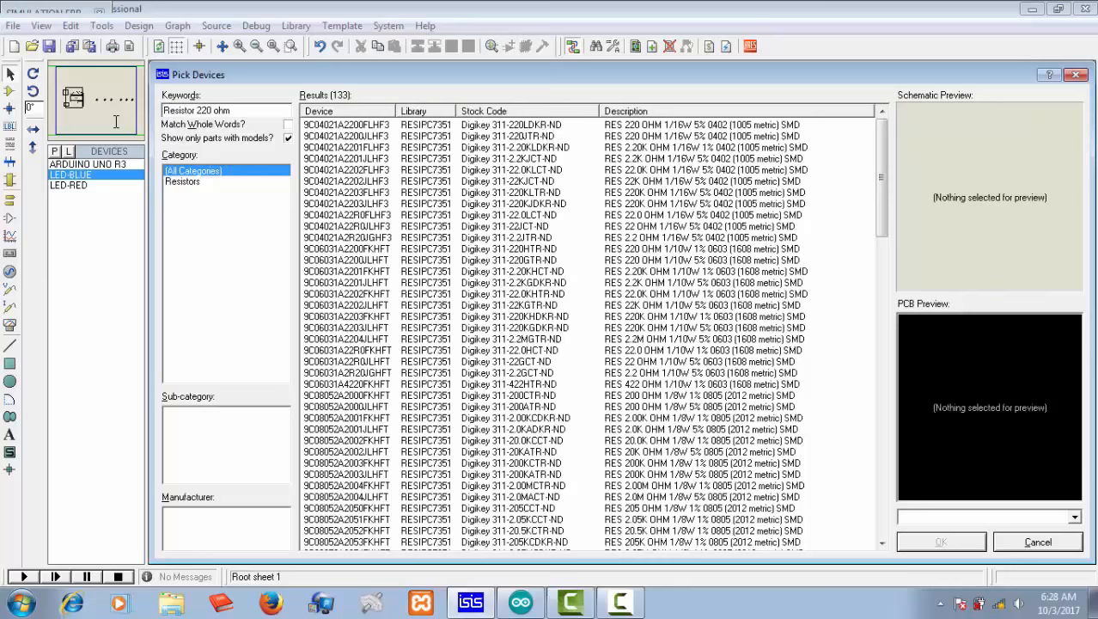
# - Pick the 220 ohm 1/2W 5% 2010 resistor ERJ-12ZYJ221U from the search results and add it to the devices
pyautogui.press('Down')
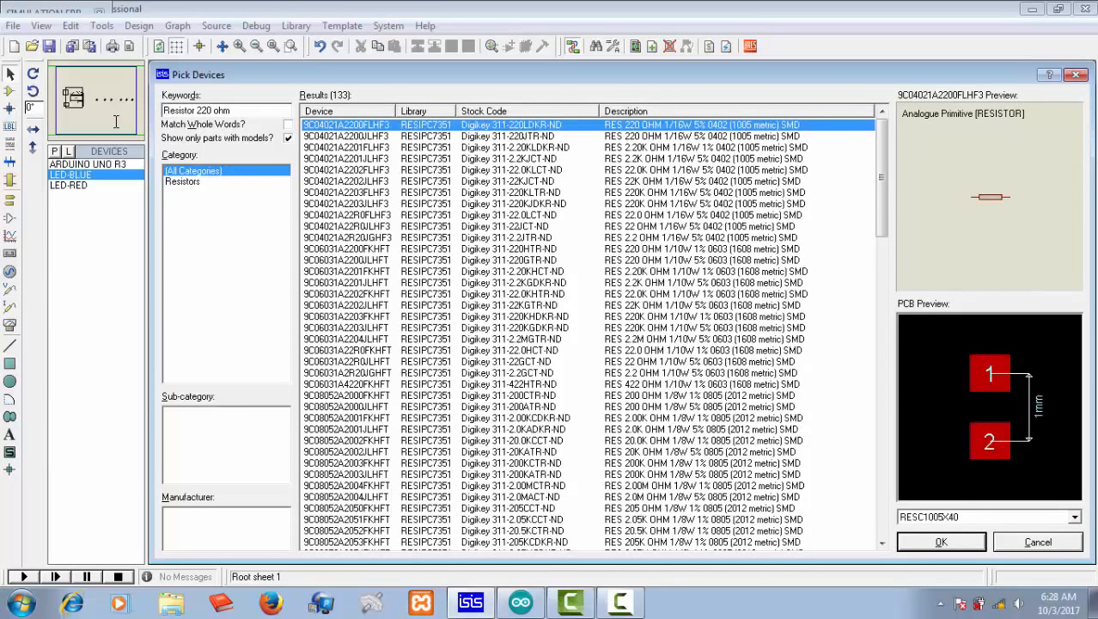
pyautogui.press('Down')
pyautogui.press('Down')
pyautogui.press('Down')
pyautogui.press('Down')
pyautogui.press('Down')
pyautogui.press('Down')
pyautogui.press('Down')
pyautogui.press('Down')
pyautogui.press('Down')
pyautogui.press('Down')
pyautogui.press('Down')
pyautogui.press('Down')
pyautogui.press('Down')
pyautogui.press('Down')
pyautogui.press('Down')
pyautogui.press('Down')
pyautogui.press('Down')
pyautogui.press('Down')
pyautogui.press('Down')
pyautogui.press('Down')
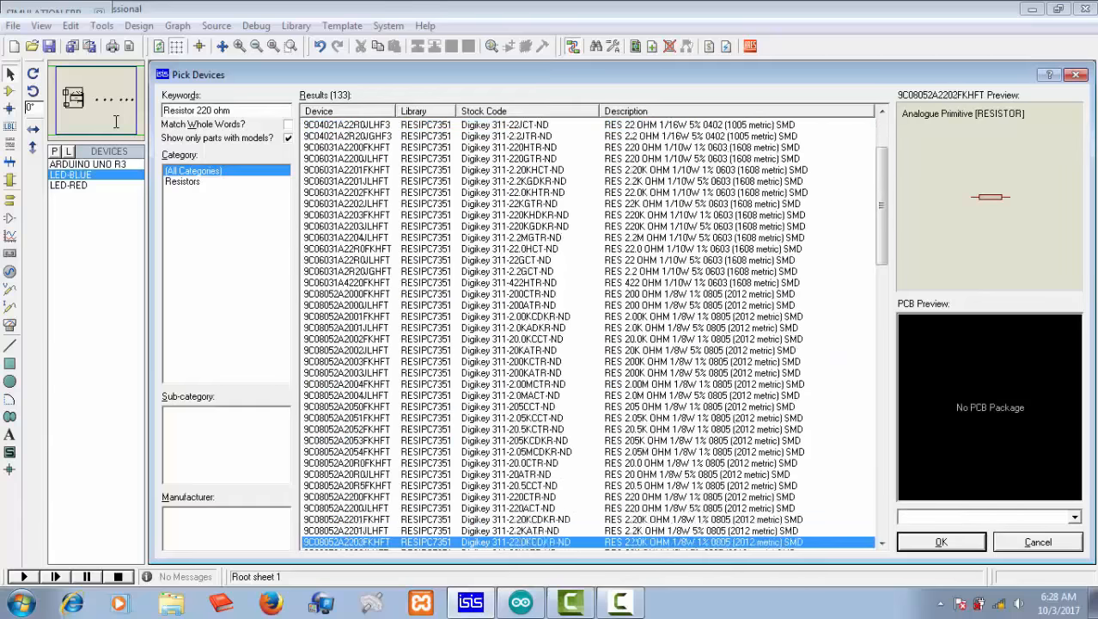
pyautogui.press('Down')
pyautogui.press('Down')
pyautogui.press('Down')
pyautogui.press('Down')
pyautogui.press('Down')
pyautogui.press('Down')
pyautogui.press('Down')
pyautogui.press('Down')
pyautogui.press('Down')
pyautogui.press('Down')
pyautogui.press('Down')
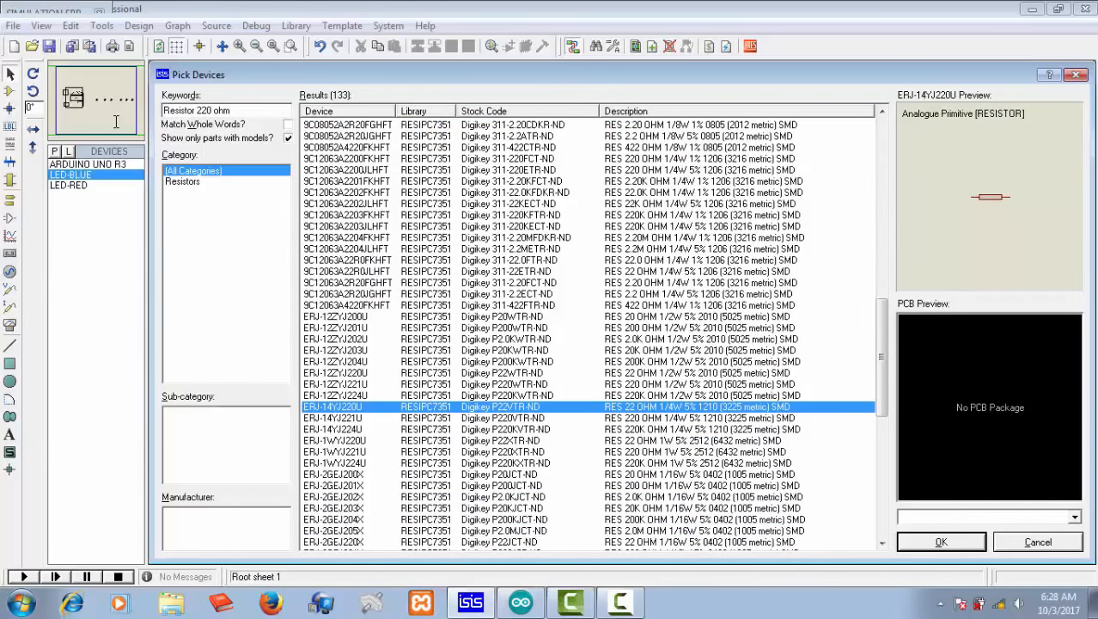
pyautogui.press('Up')
pyautogui.press('Up')
pyautogui.press('Up')
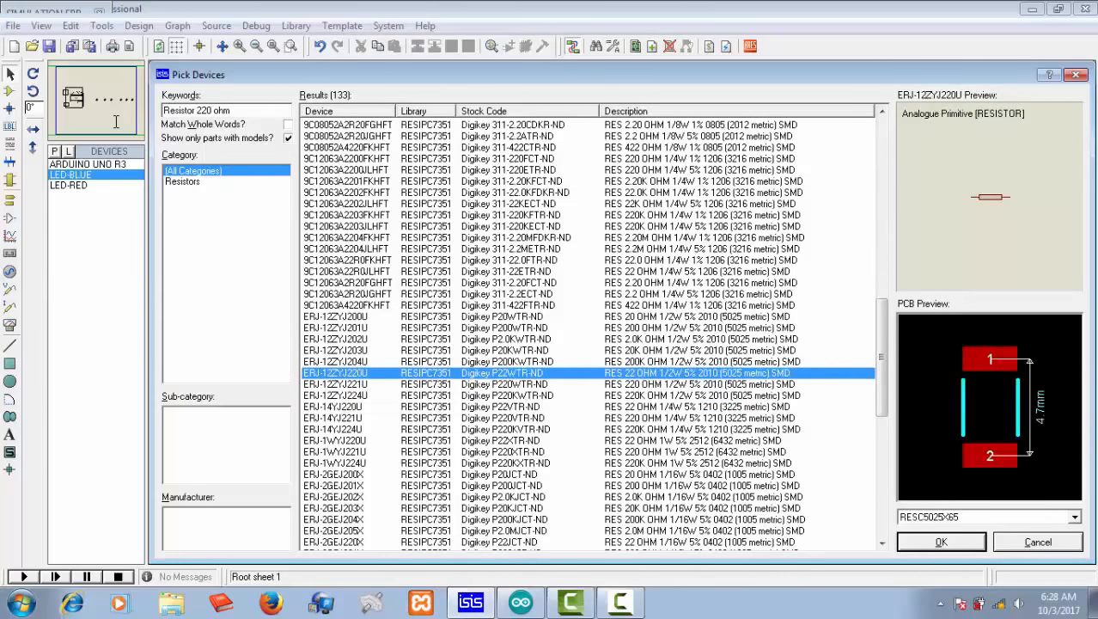
pyautogui.press('Down')
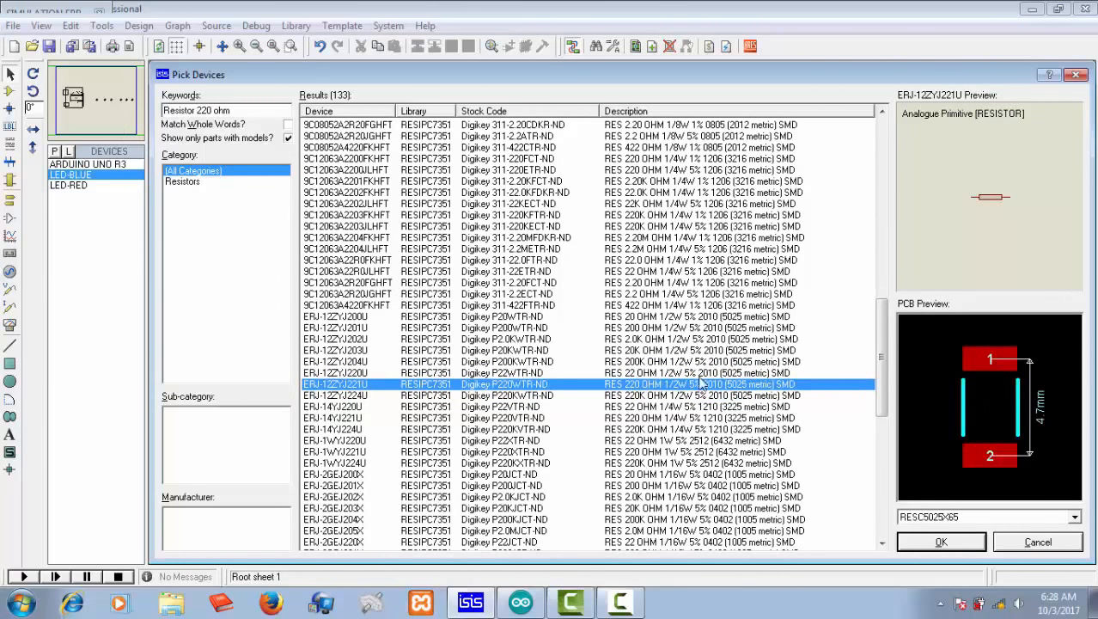
pyautogui.click(936, 547)
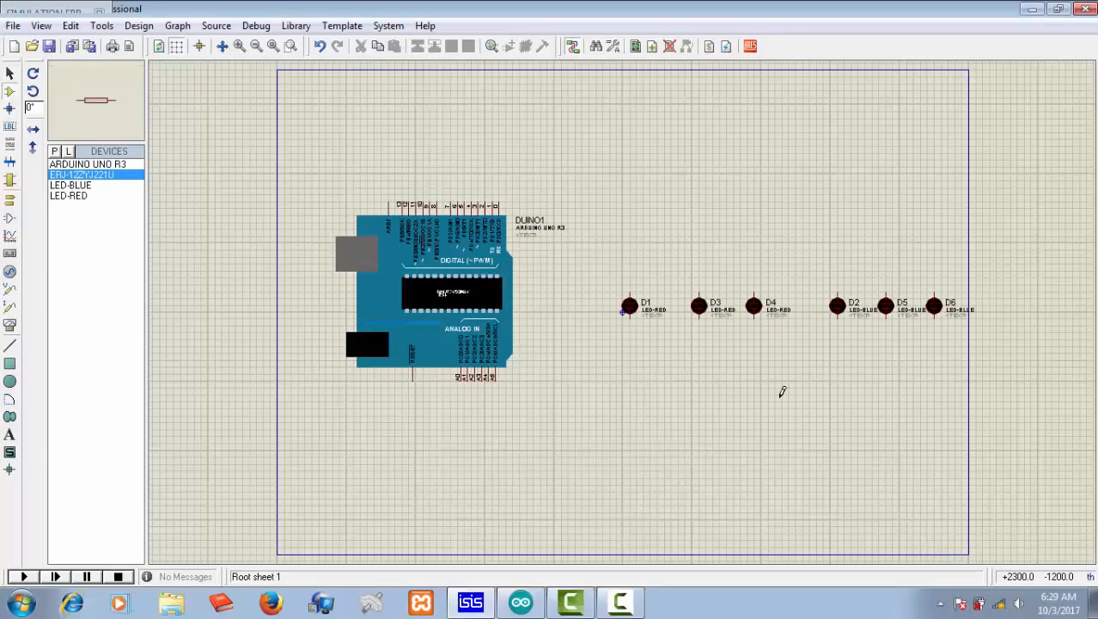
# - Place three ERJ-12ZYJ221U resistors in a row, one above each red LED
pyautogui.click(648, 241)
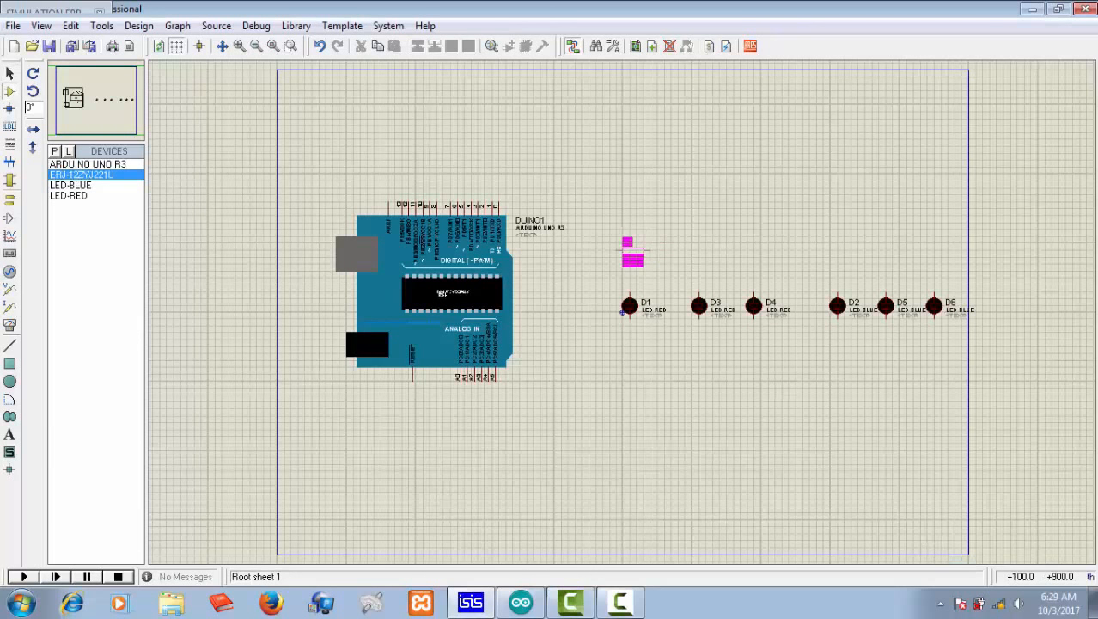
pyautogui.click(628, 243)
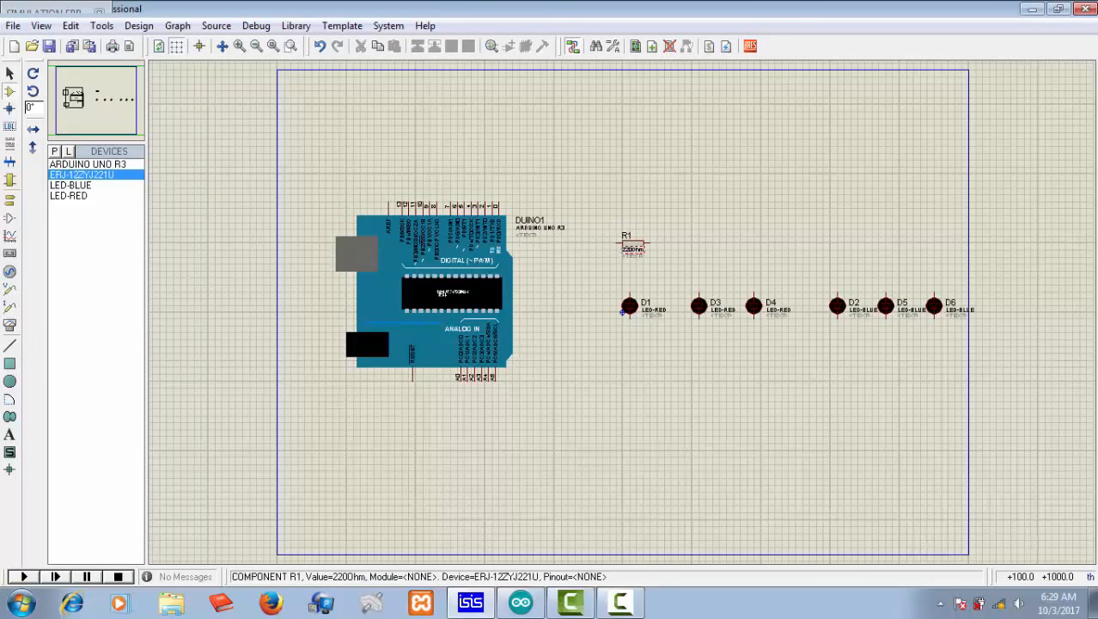
pyautogui.click(696, 237)
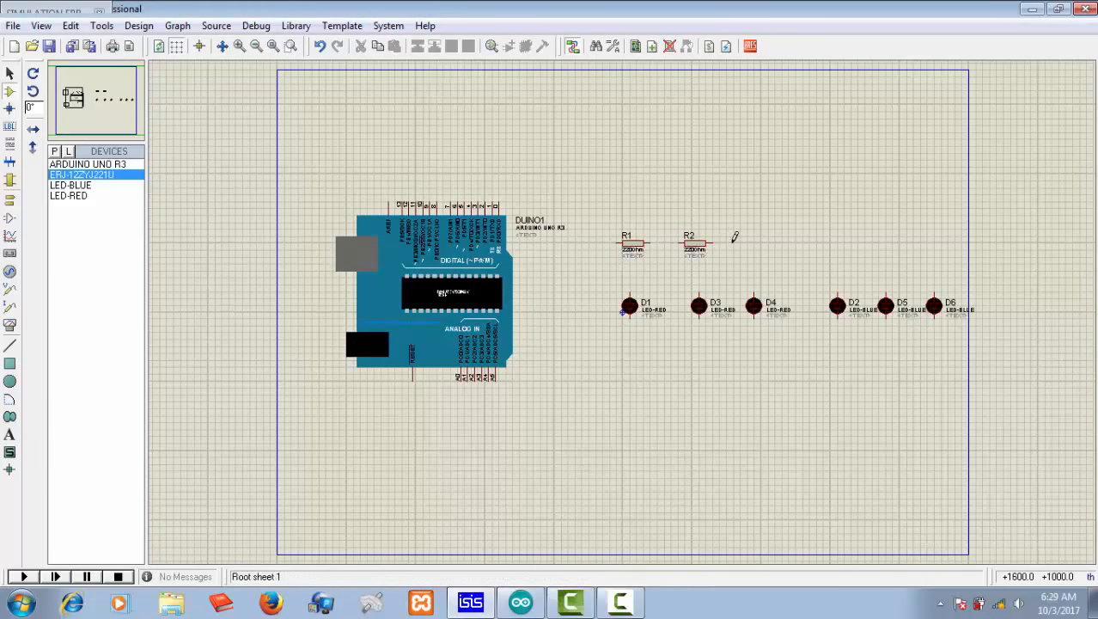
pyautogui.click(749, 238)
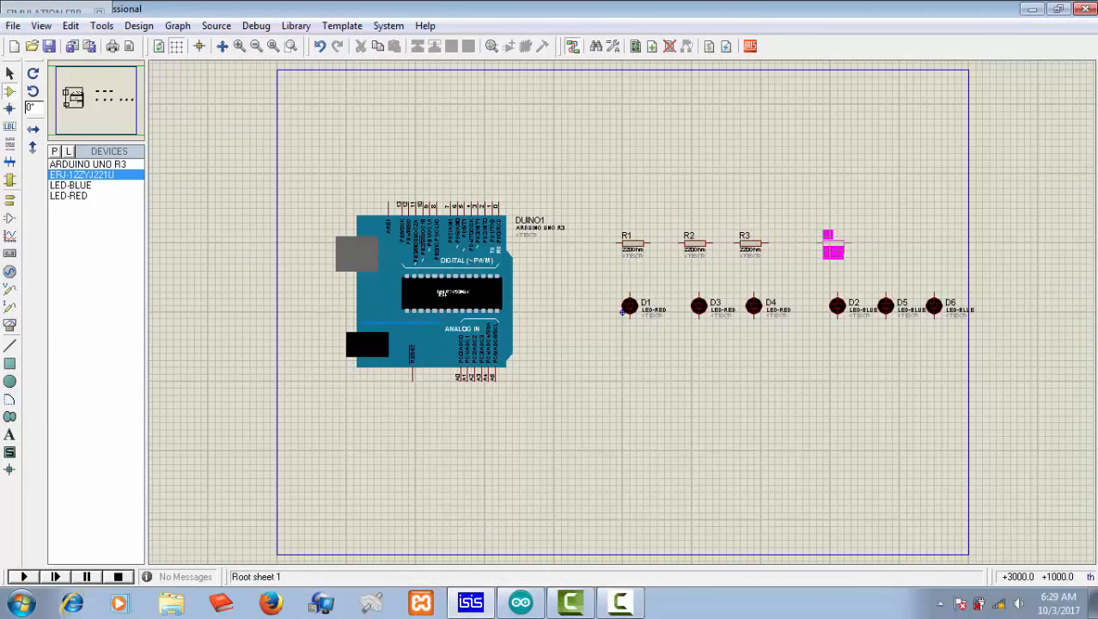
# - Place three more ERJ-12ZYJ221U resistors in the same row, one above each blue LED
pyautogui.click(832, 243)
pyautogui.click(885, 243)
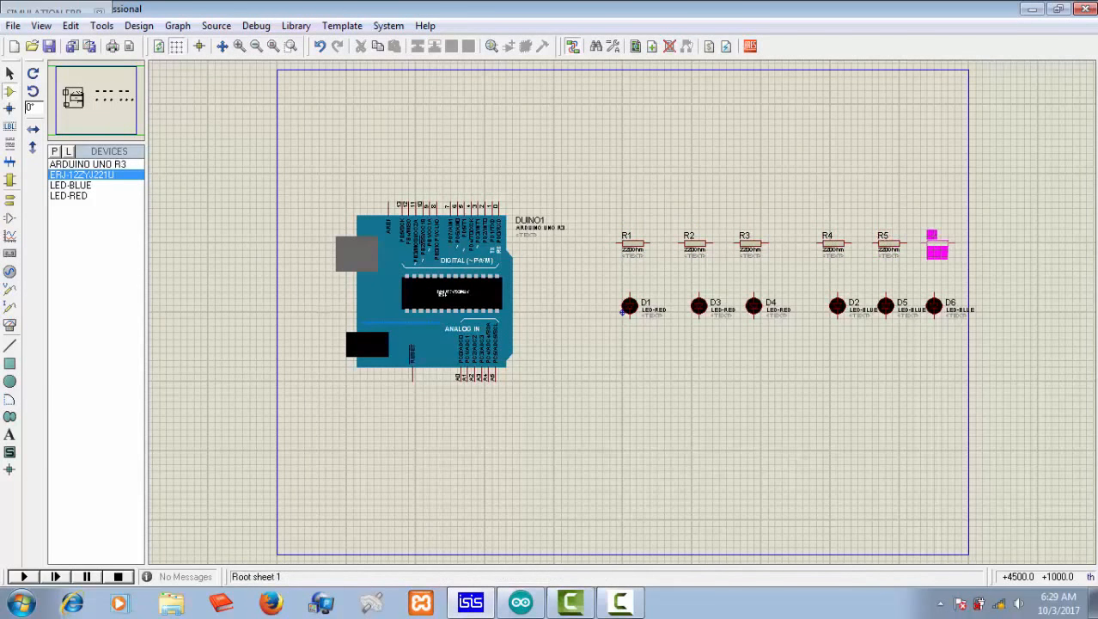
pyautogui.click(937, 245)
# - Place a GROUND terminal below the LED row, between the red and blue groups, and return to selection mode
pyautogui.click(10, 200)
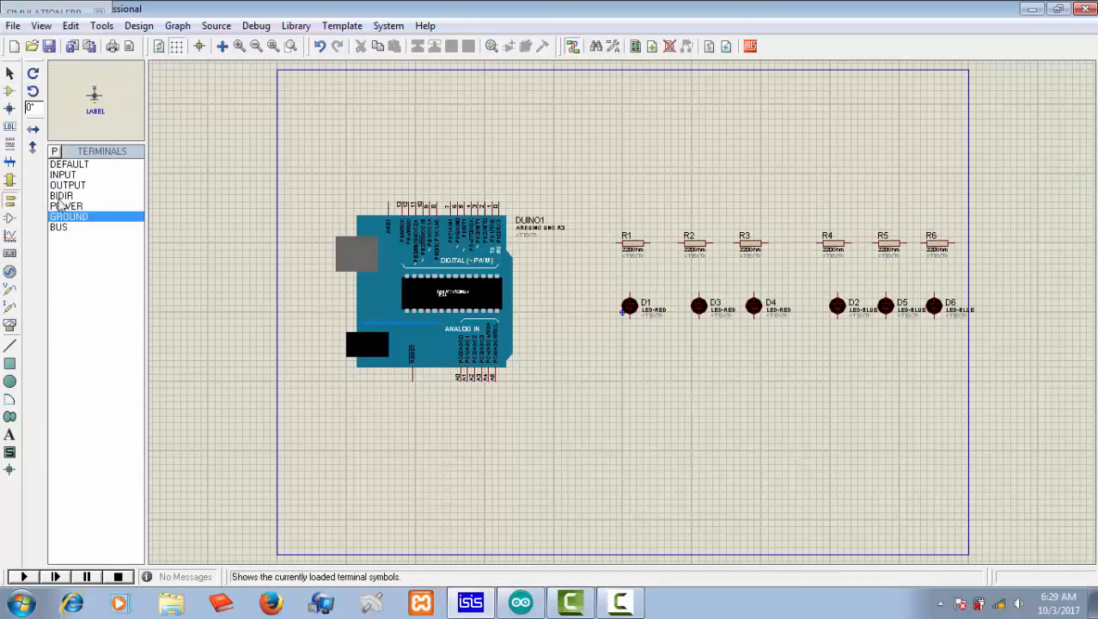
pyautogui.click(77, 218)
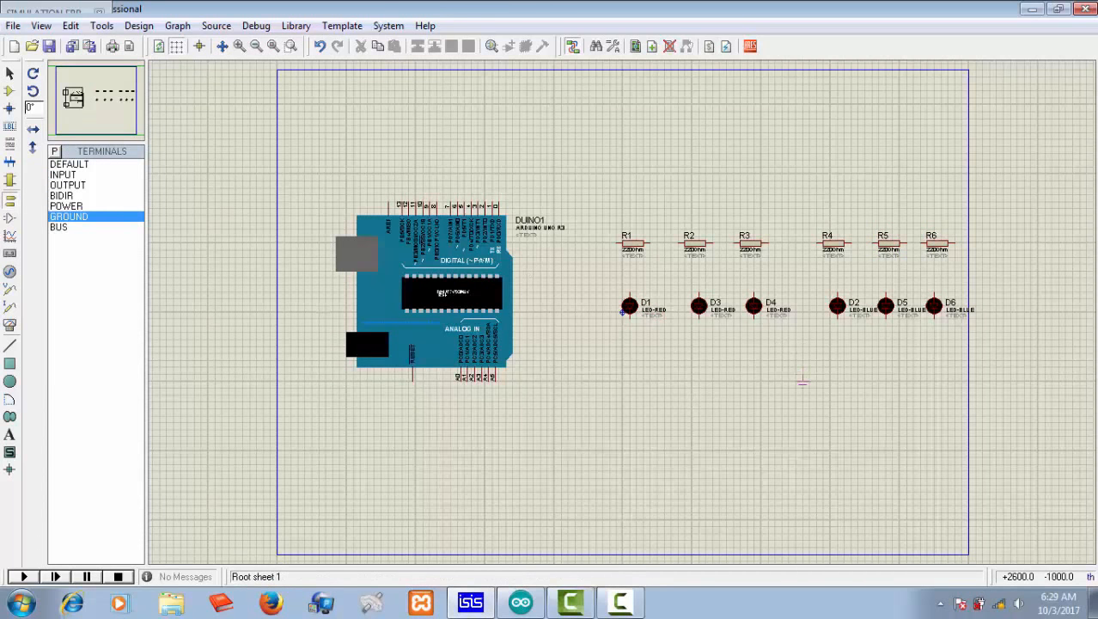
pyautogui.click(805, 375)
pyautogui.click(9, 74)
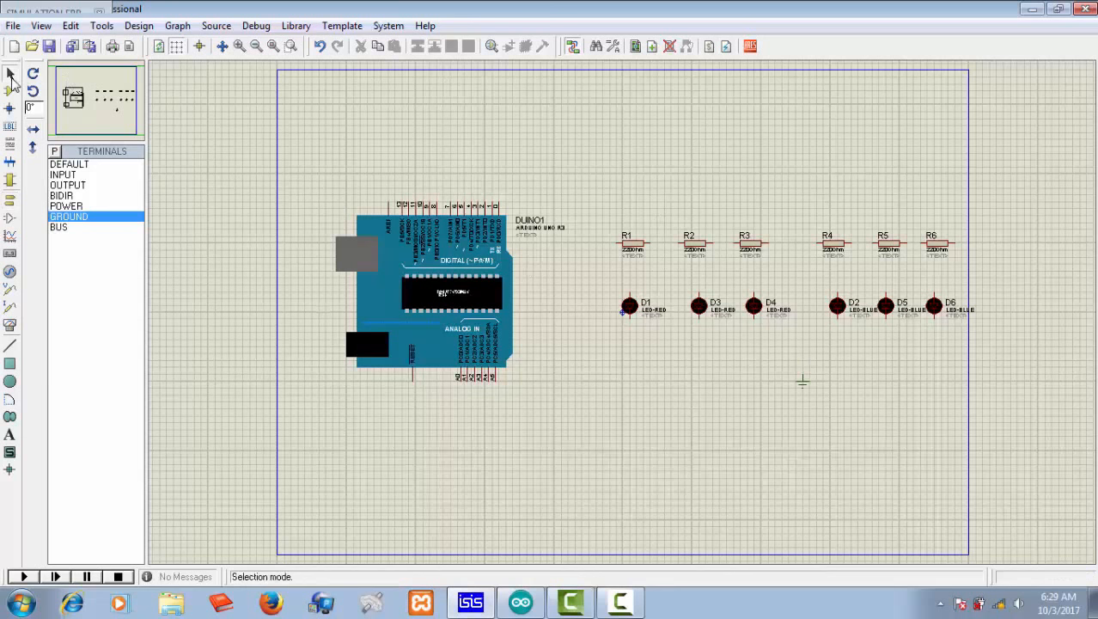
# - Wire Arduino digital pins 1, 2 and 3 to the left ends of resistors R1, R2 and R3 respectively
pyautogui.click(494, 202)
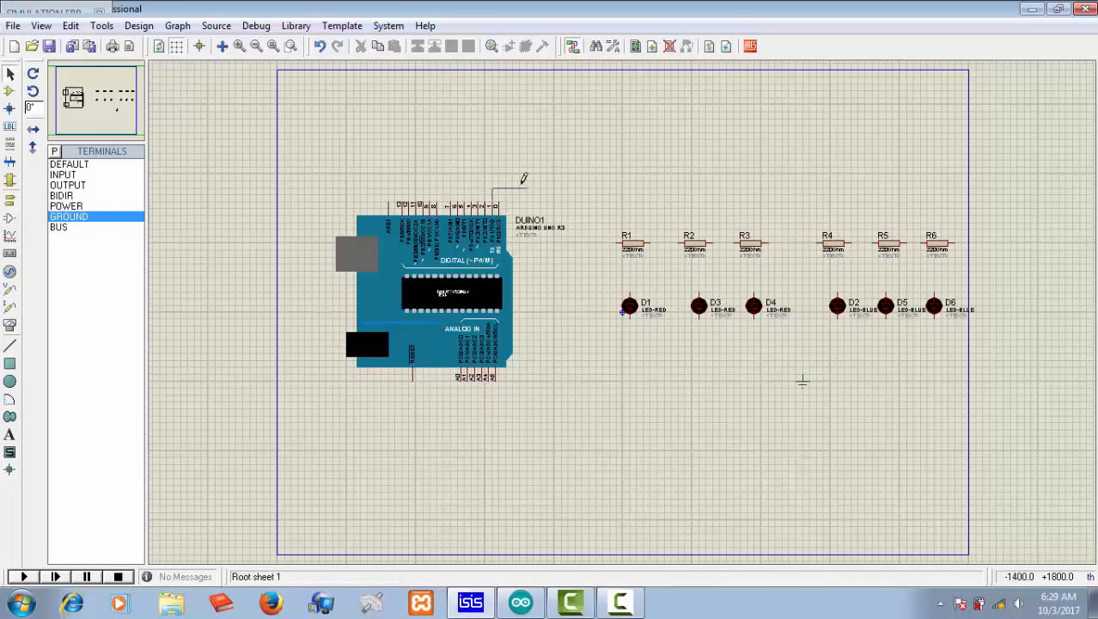
pyautogui.click(623, 243)
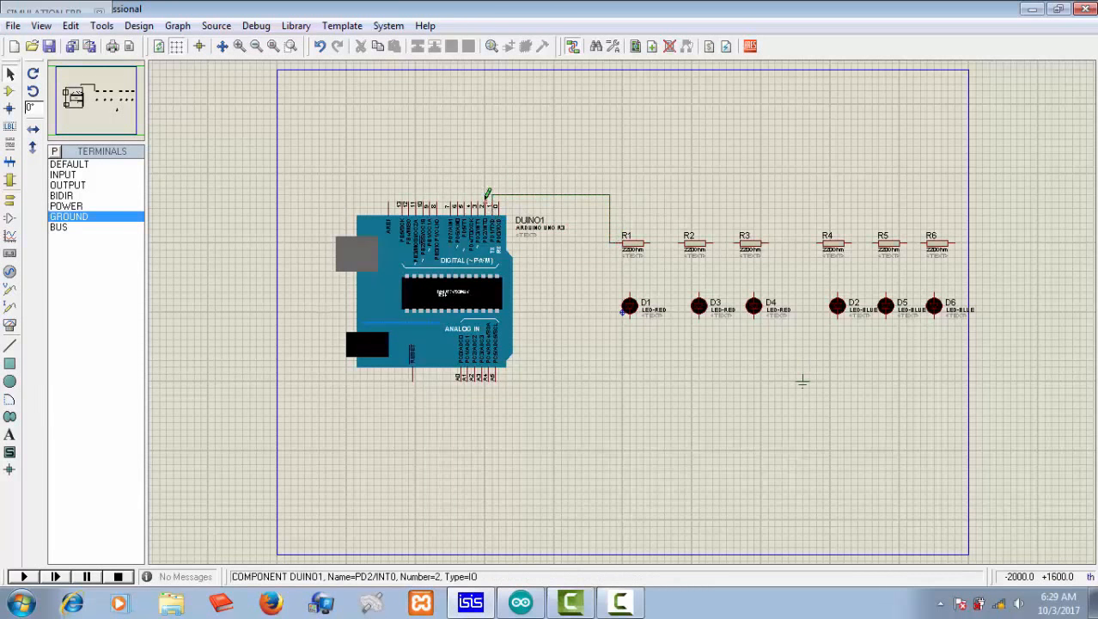
pyautogui.click(487, 201)
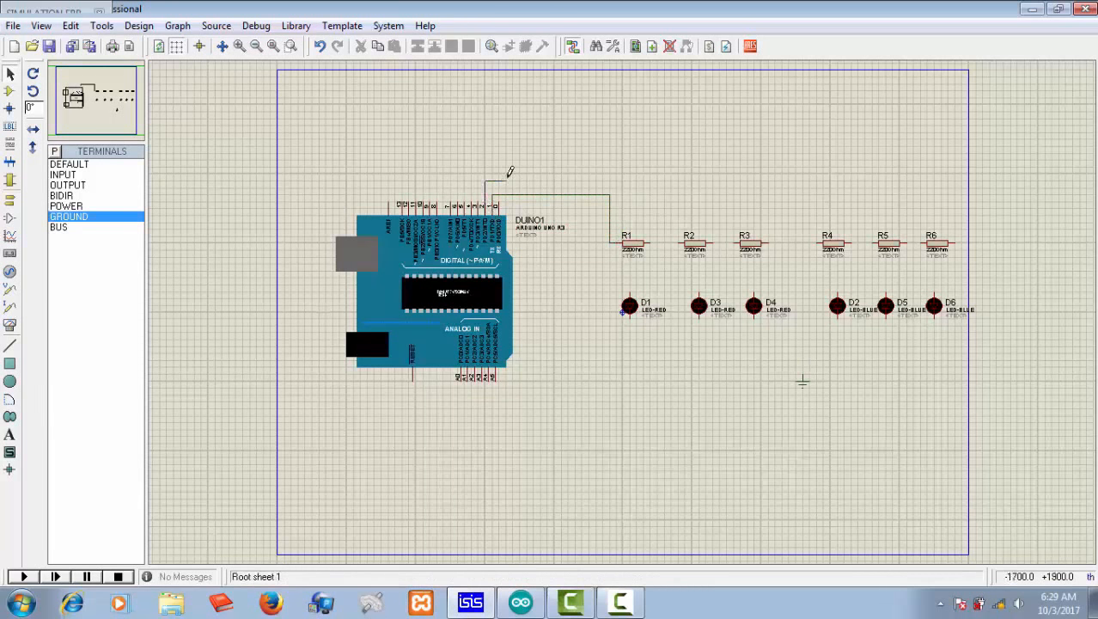
pyautogui.click(679, 242)
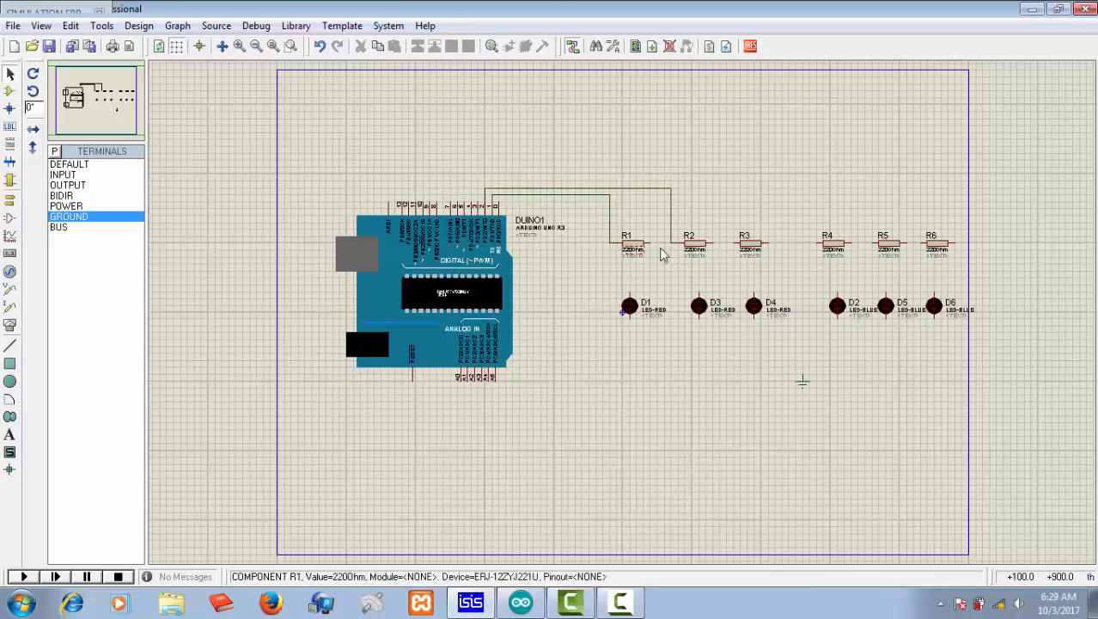
pyautogui.click(479, 202)
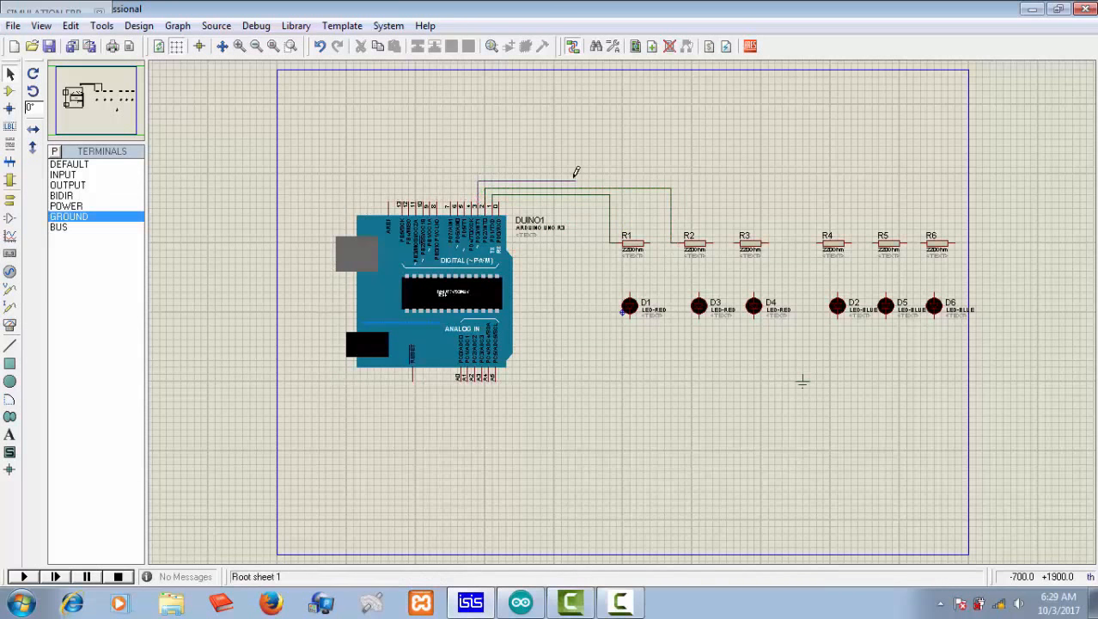
pyautogui.click(733, 242)
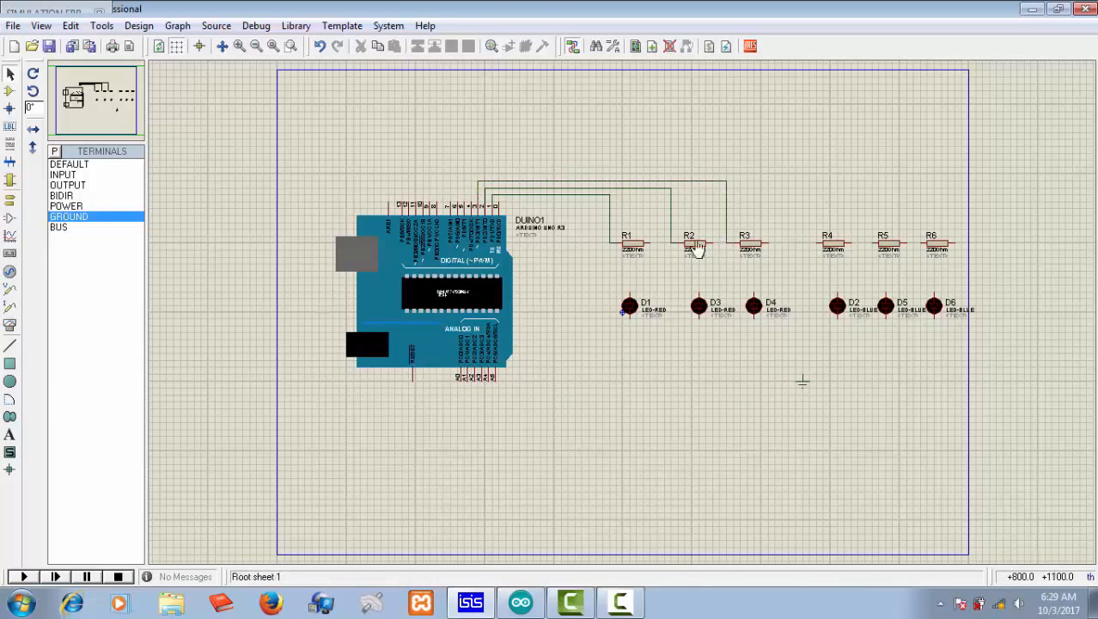
# - Wire Arduino digital pins 4, 5 and 6 to the left ends of resistors R4, R5 and R6 respectively
pyautogui.click(471, 198)
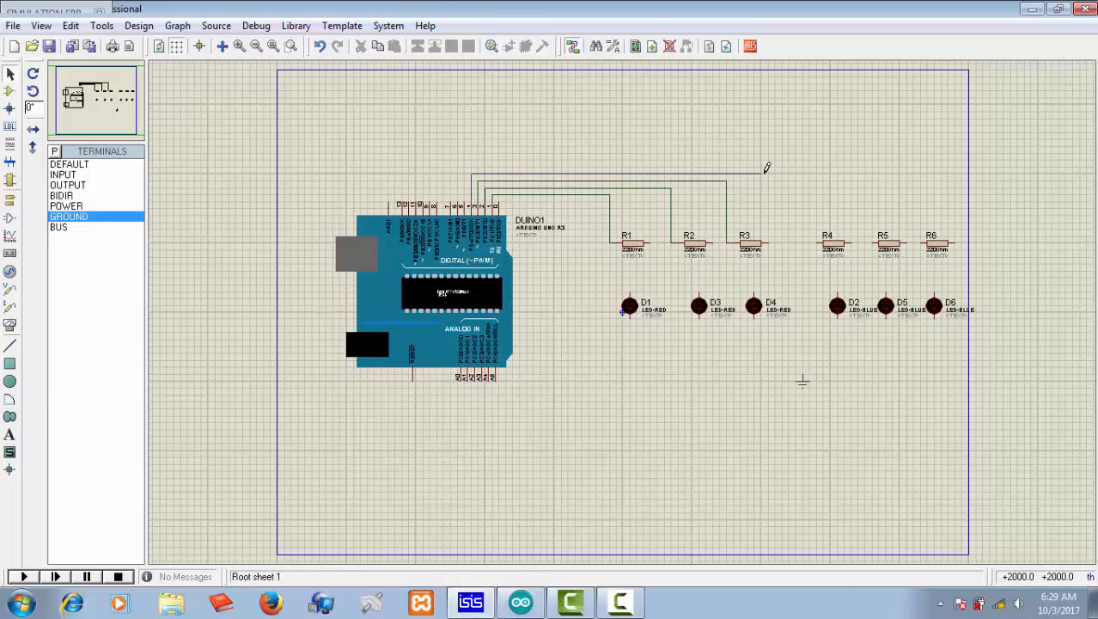
pyautogui.click(810, 242)
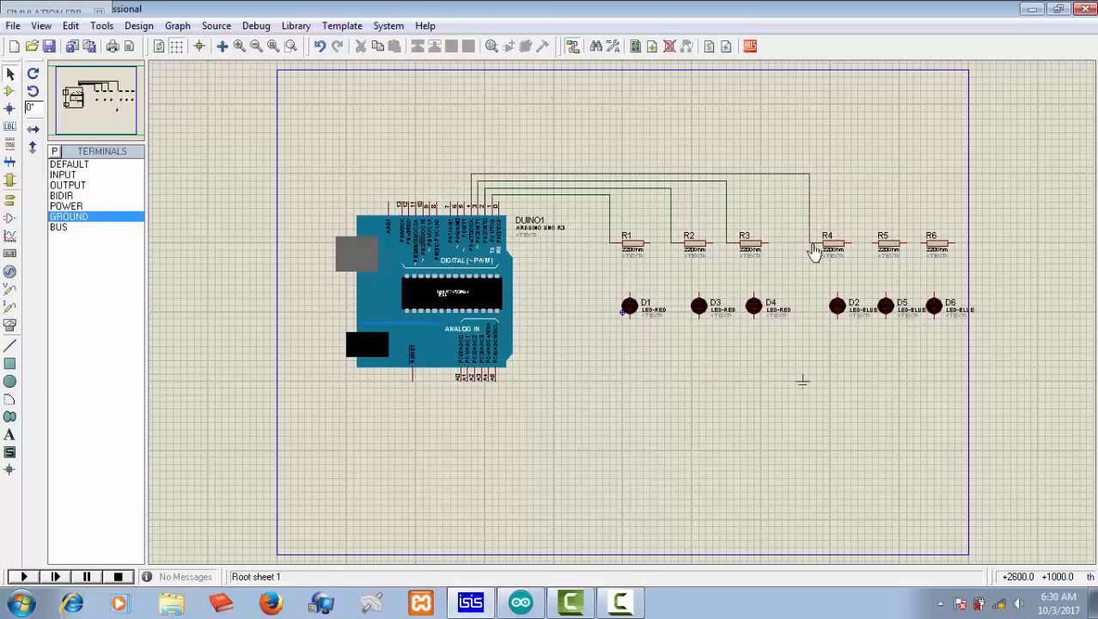
pyautogui.click(464, 203)
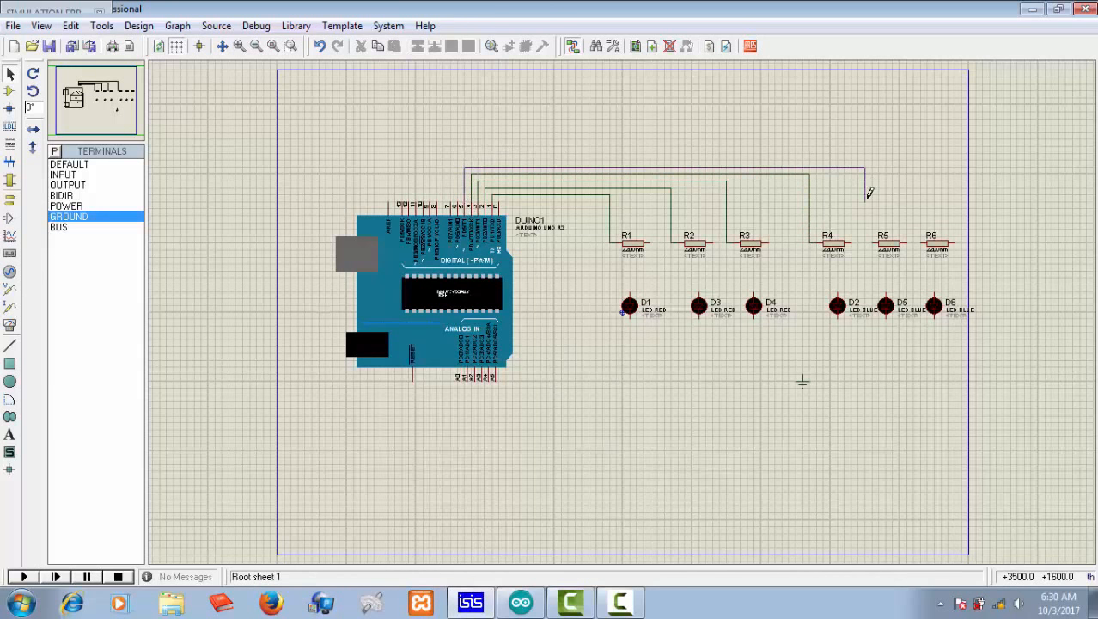
pyautogui.click(865, 242)
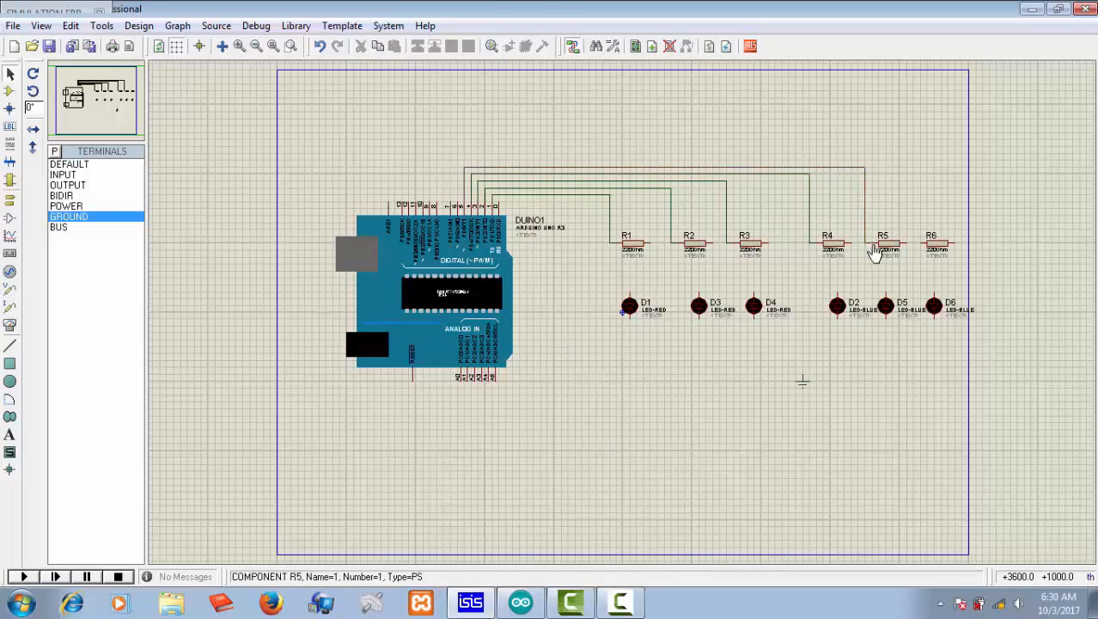
pyautogui.click(458, 204)
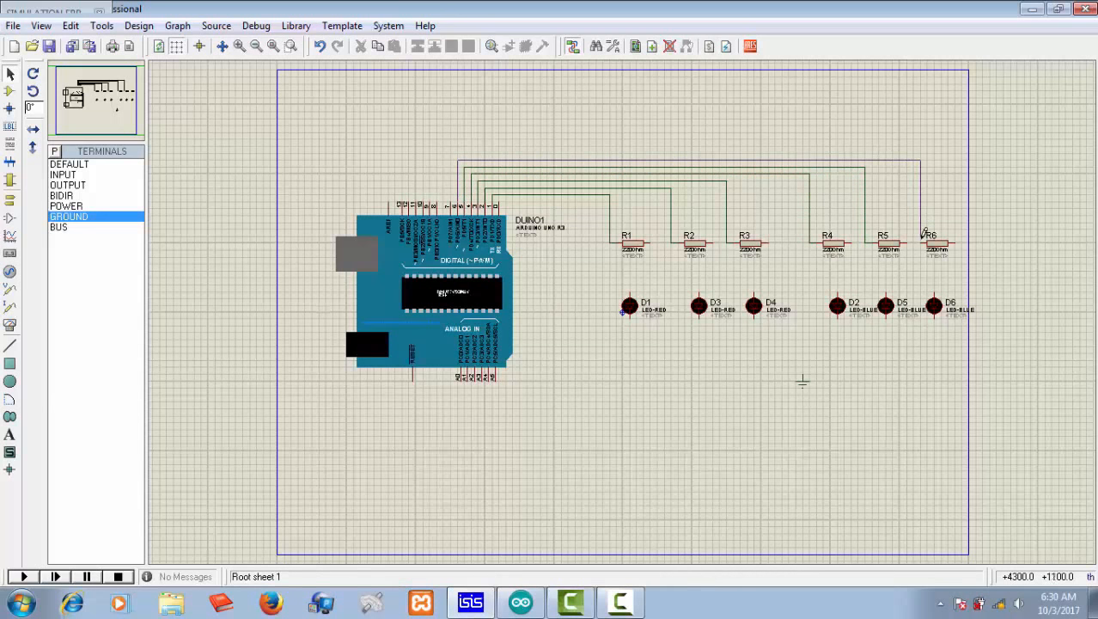
pyautogui.click(918, 243)
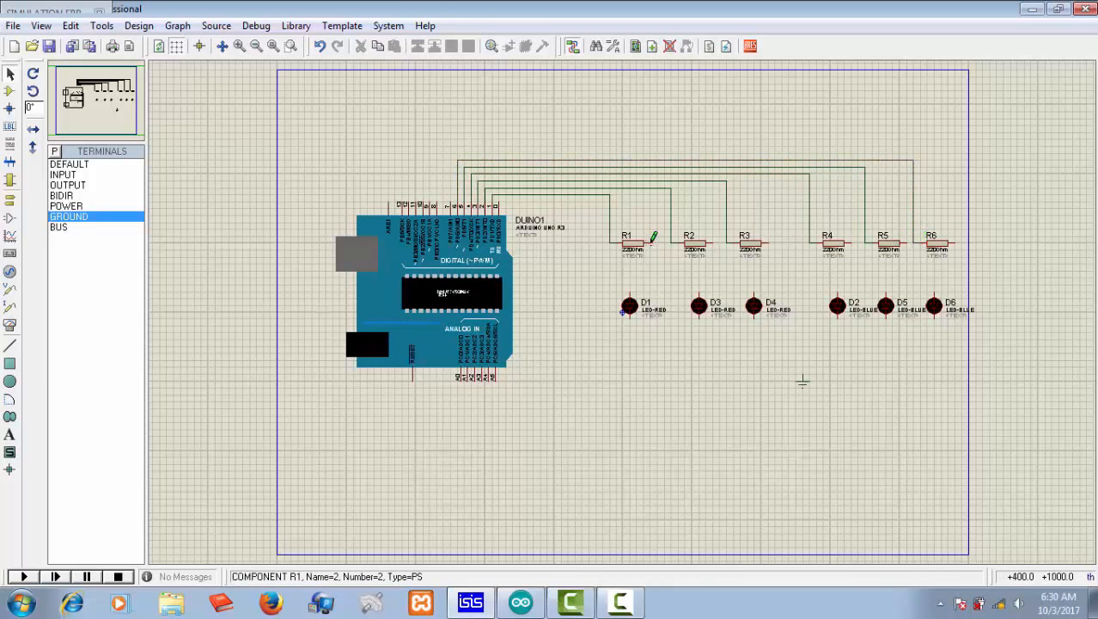
# - Wire the free ends of R1, R2 and R3 to the anodes of red LEDs D1, D3 and D4
pyautogui.click(653, 243)
pyautogui.click(630, 297)
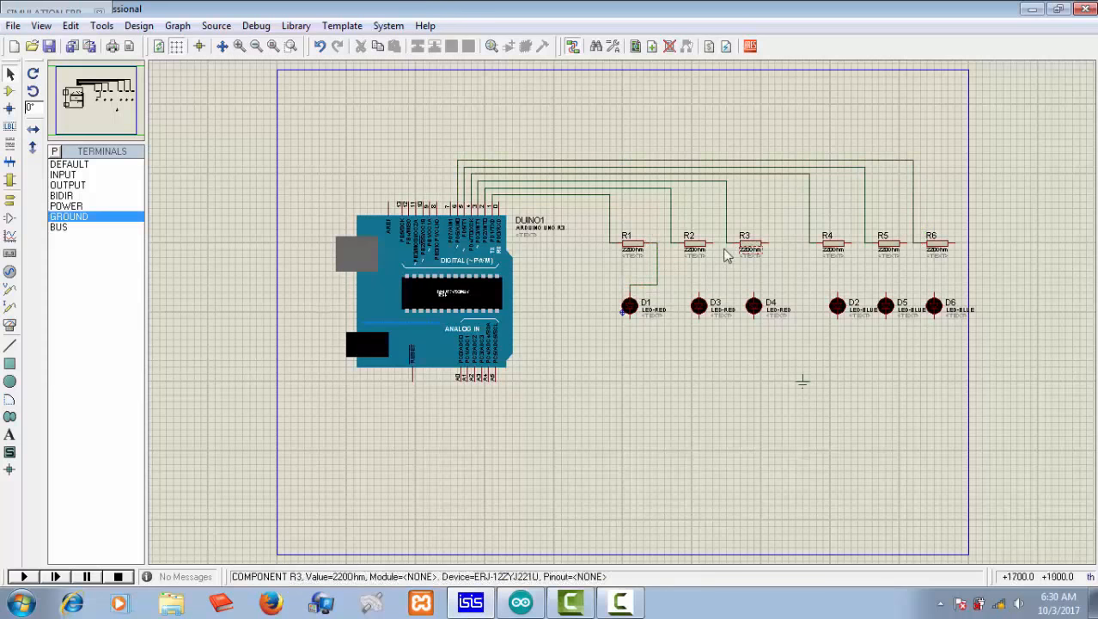
pyautogui.click(699, 297)
pyautogui.click(770, 244)
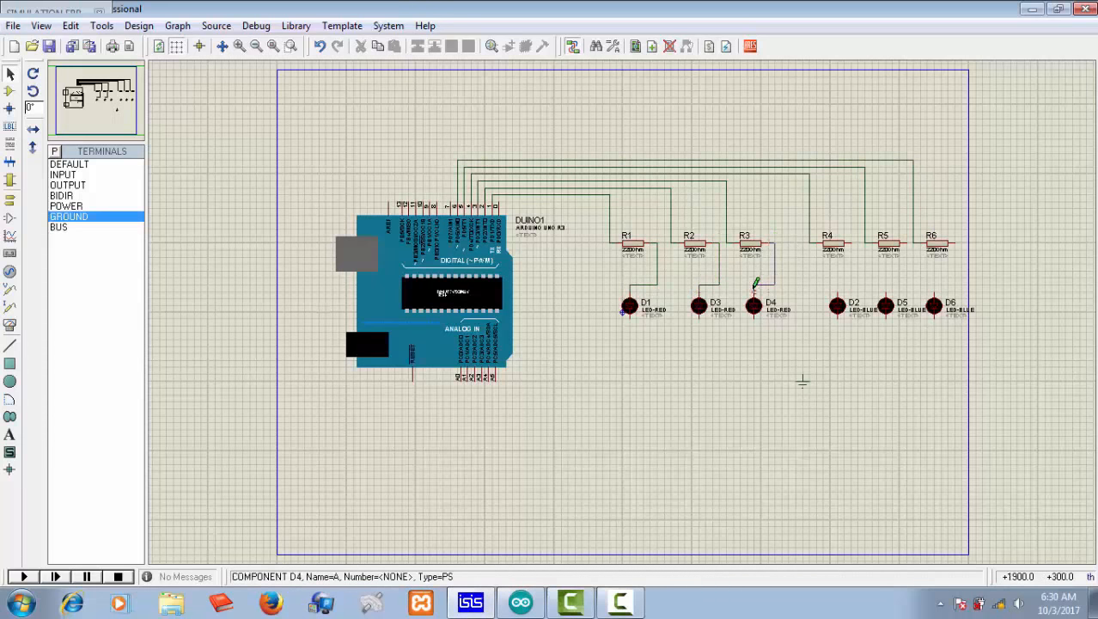
pyautogui.click(754, 297)
# - Wire R4, R5 and R6 to blue LEDs D2, D5 and D6, and connect both LED groups' joined cathodes to the ground terminal
pyautogui.click(855, 243)
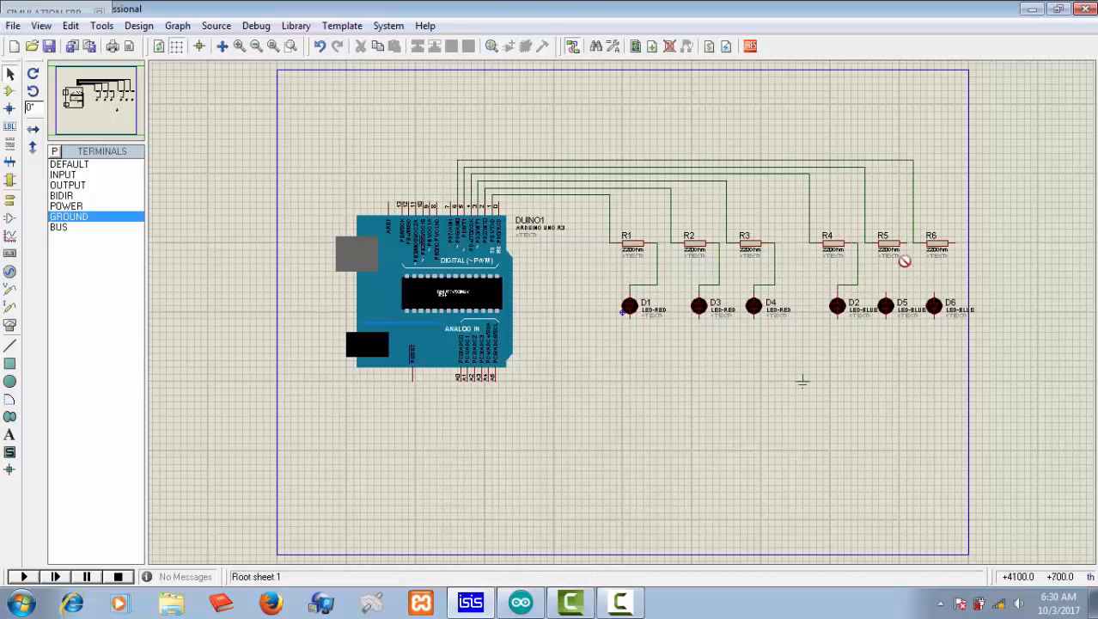
pyautogui.click(975, 256)
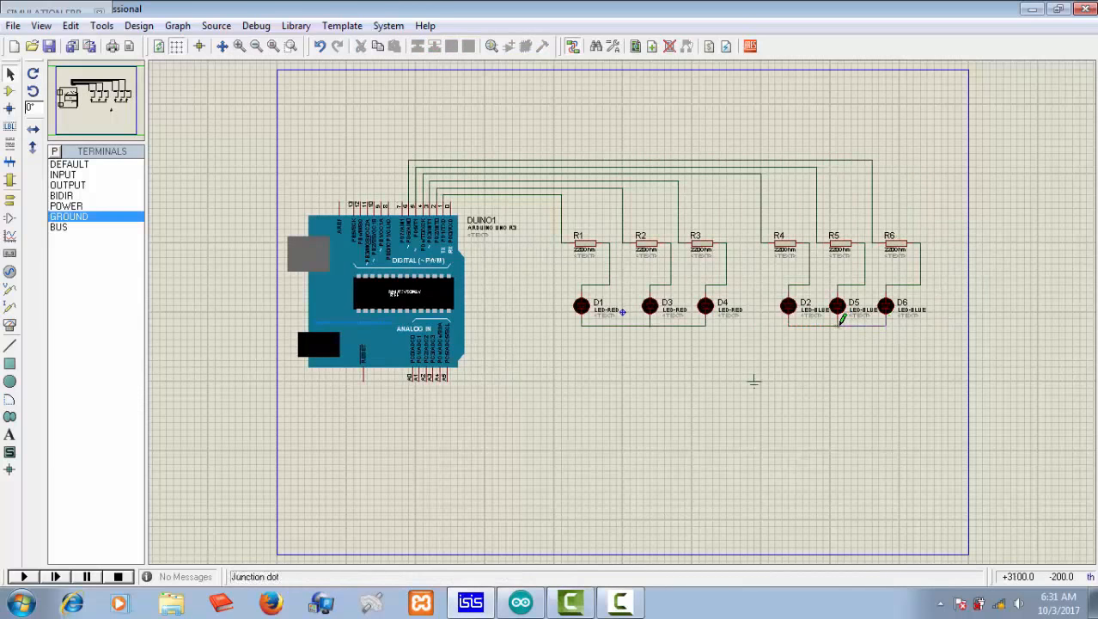
pyautogui.click(756, 370)
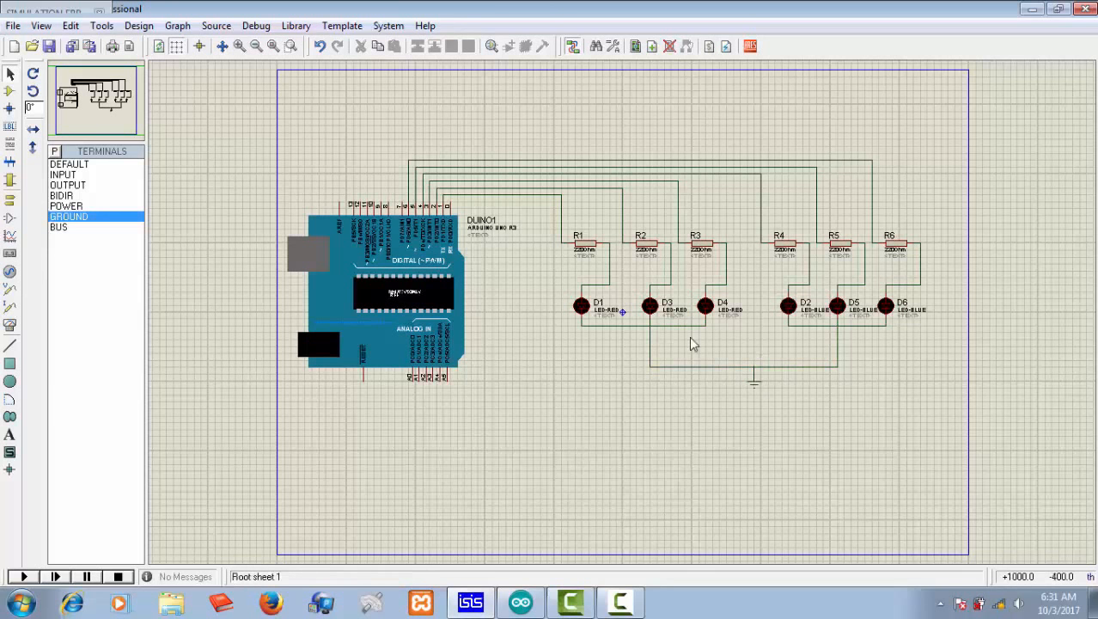
# - Run the circuit simulation, stop it and start it again
pyautogui.click(21, 577)
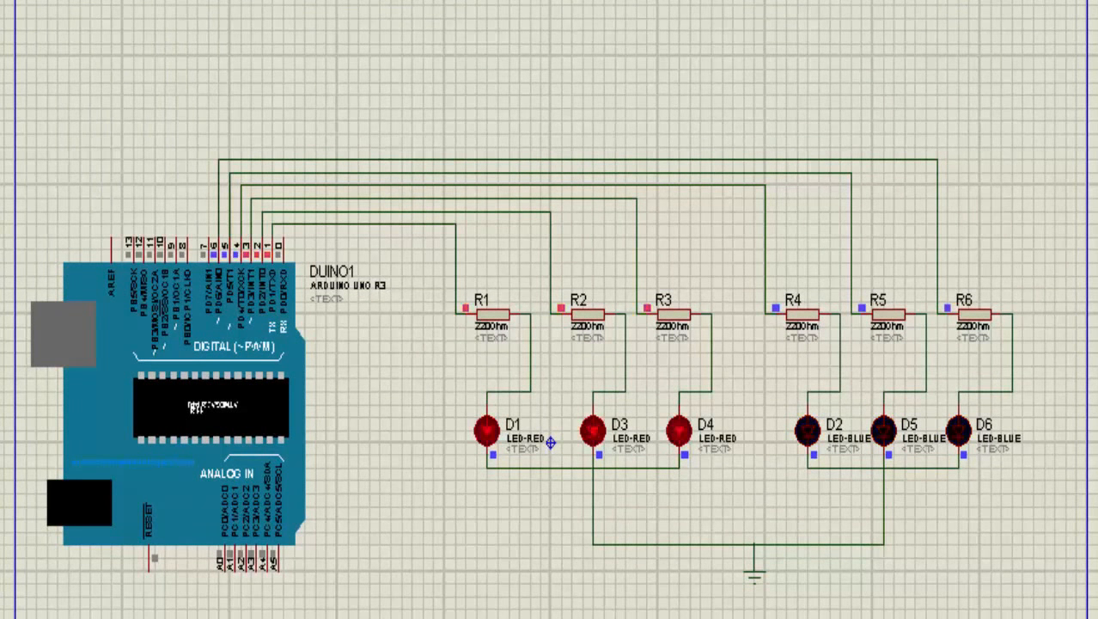
pyautogui.press('Escape')
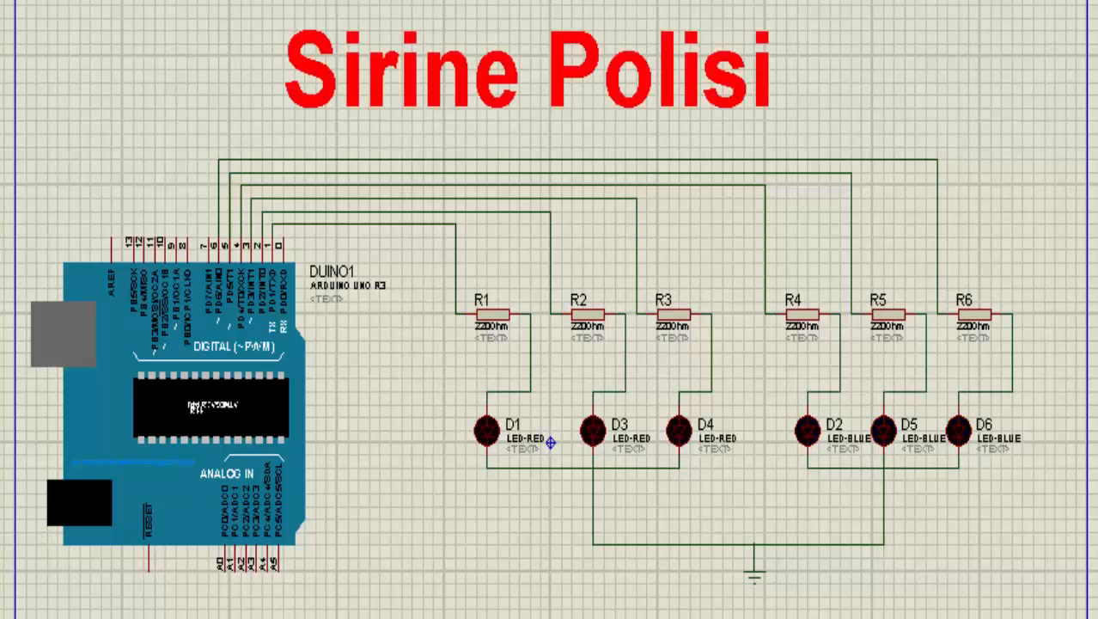
pyautogui.press('F12')
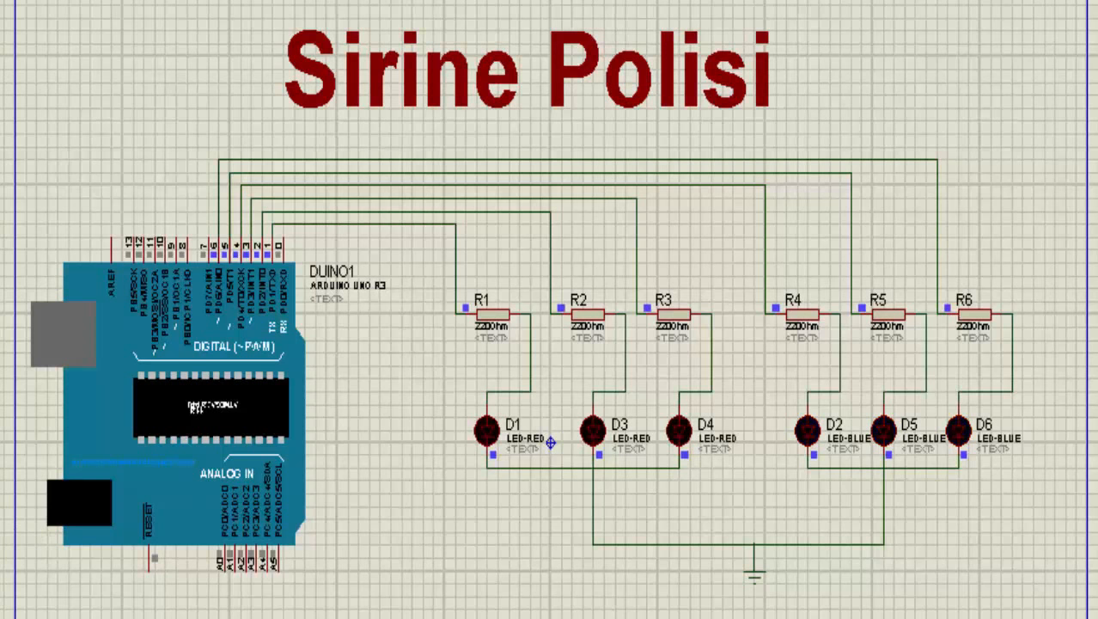